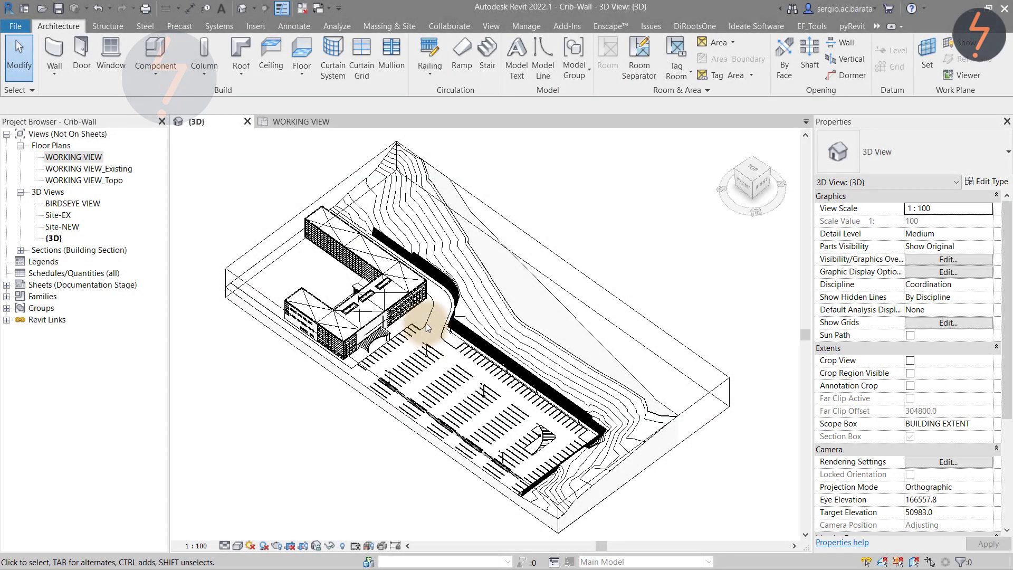
- Zoom into the crib wall at the road bend in the 3D view
right_click(428, 327)
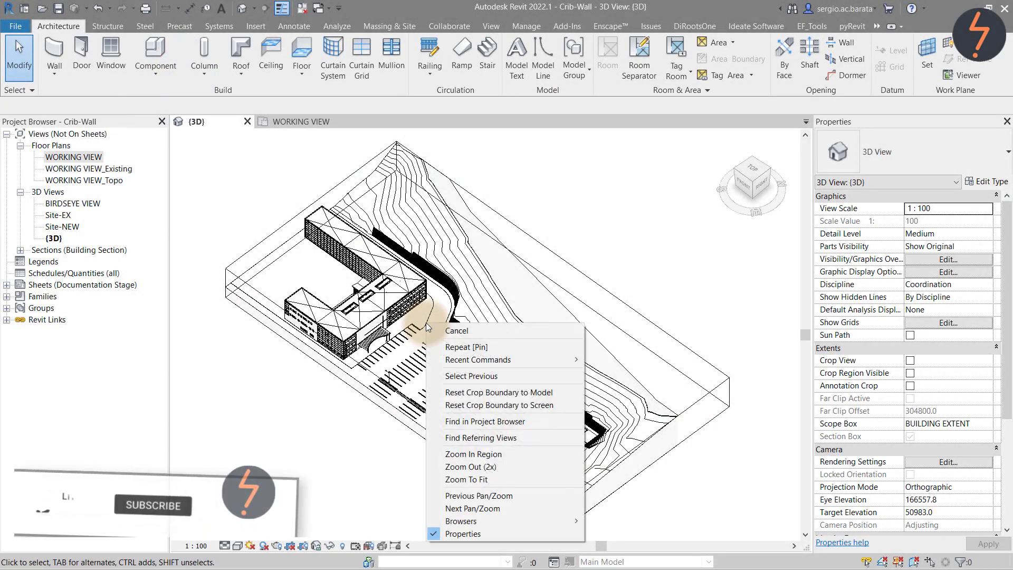
left_click(474, 454)
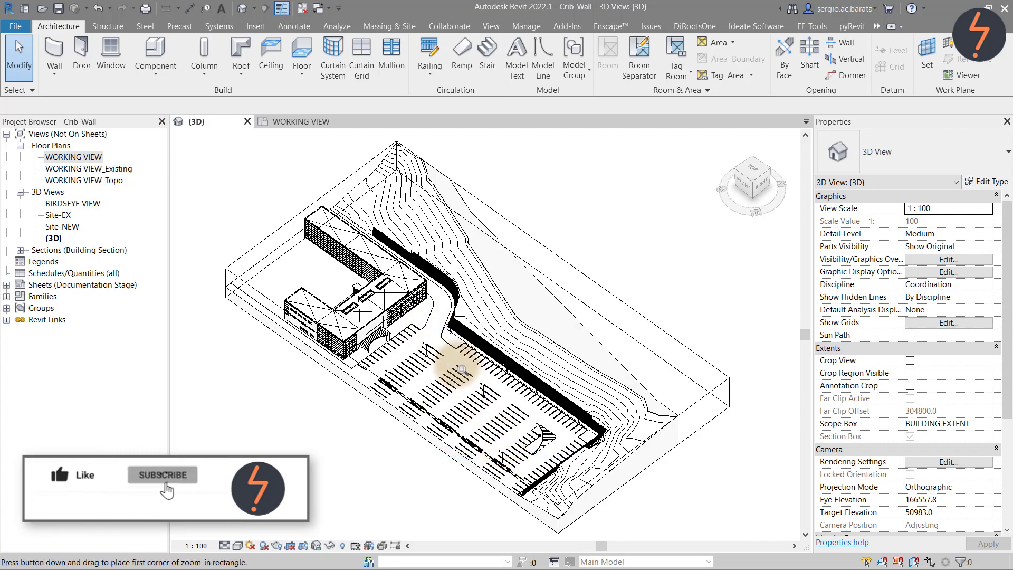
left_click_drag(427, 305, 492, 362)
- Review the CribWall-6.0m railing's type properties, previewing it in Elevation: Right
left_click(506, 339)
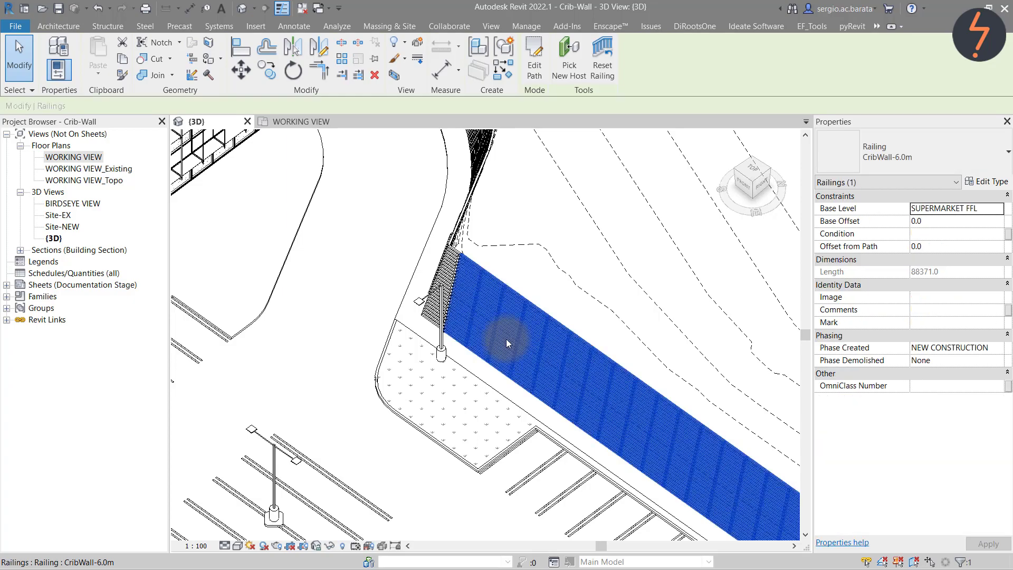
left_click(973, 182)
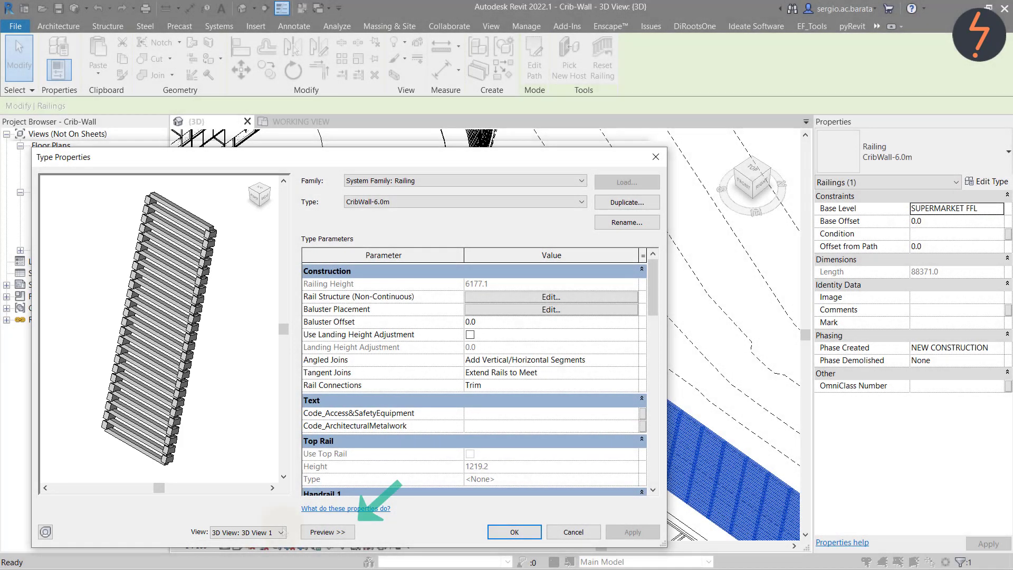
left_click(282, 532)
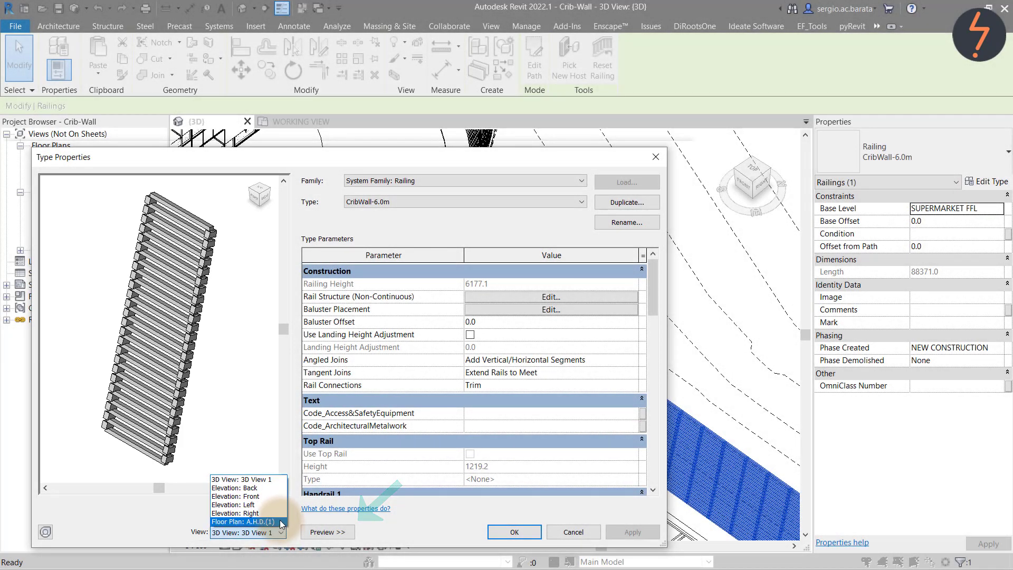
left_click(278, 513)
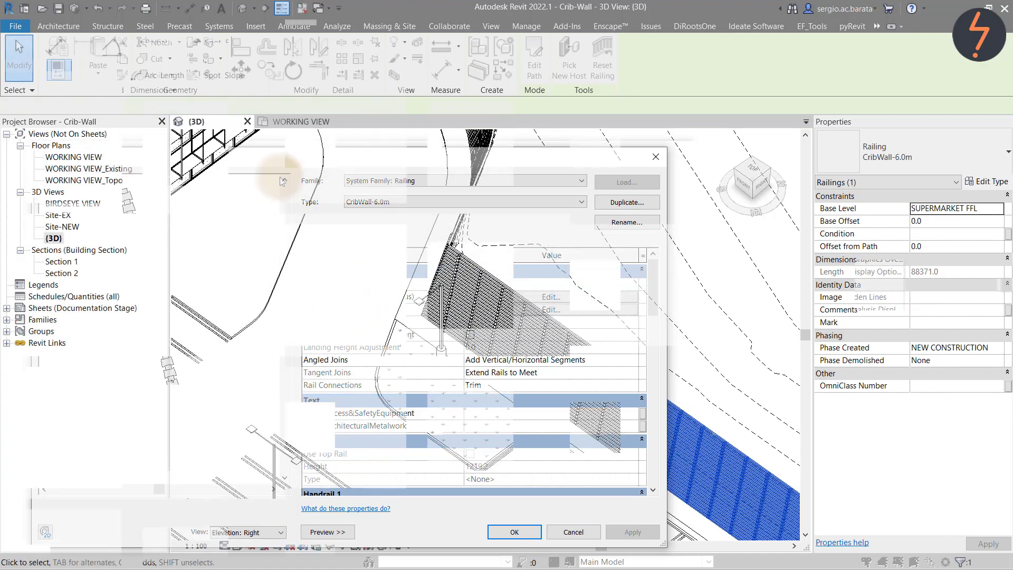
left_click(280, 176)
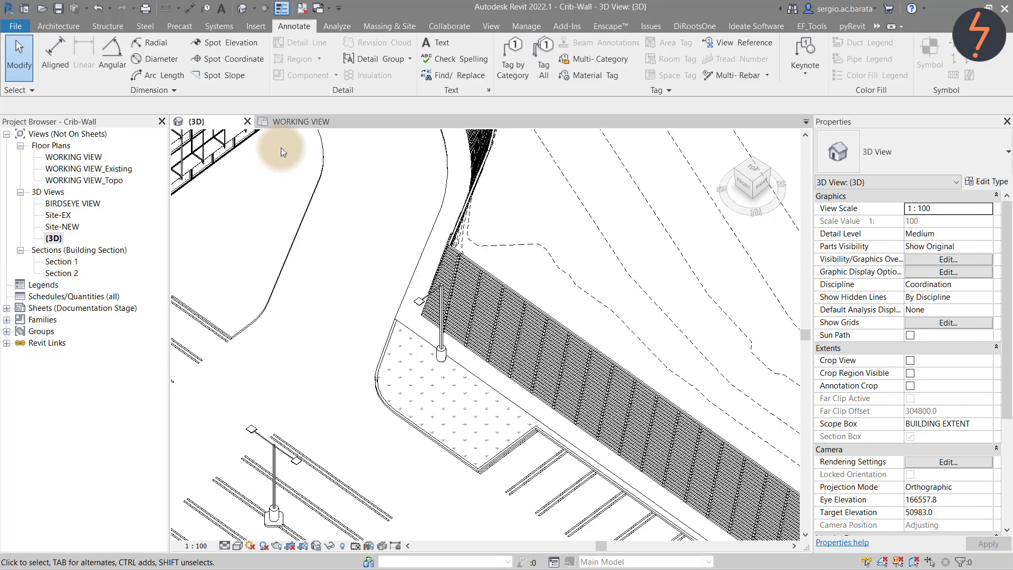
- Open Section 1 from its section marker in the WORKING VIEW floor plan
left_click(282, 122)
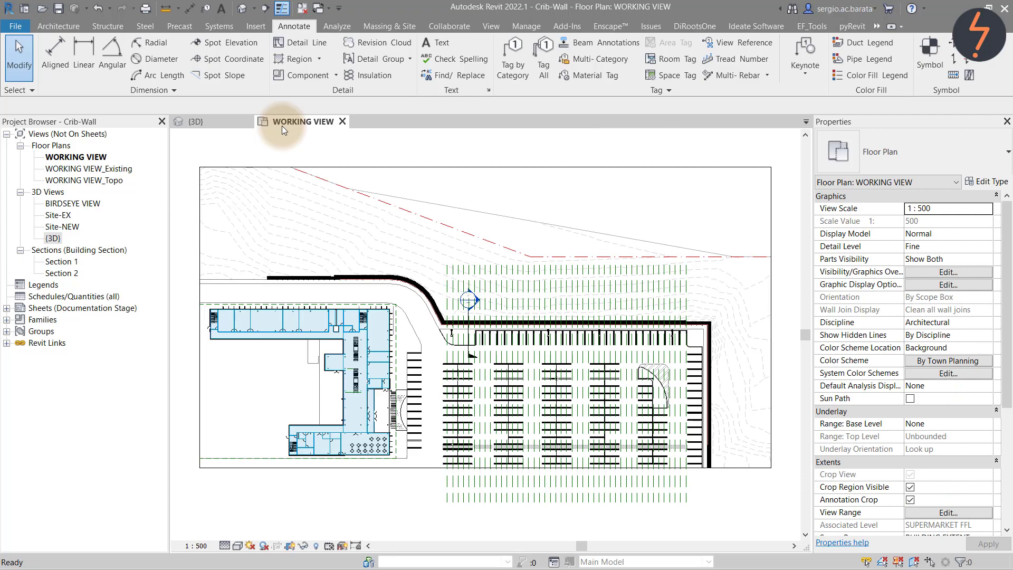
right_click(471, 302)
left_click(534, 368)
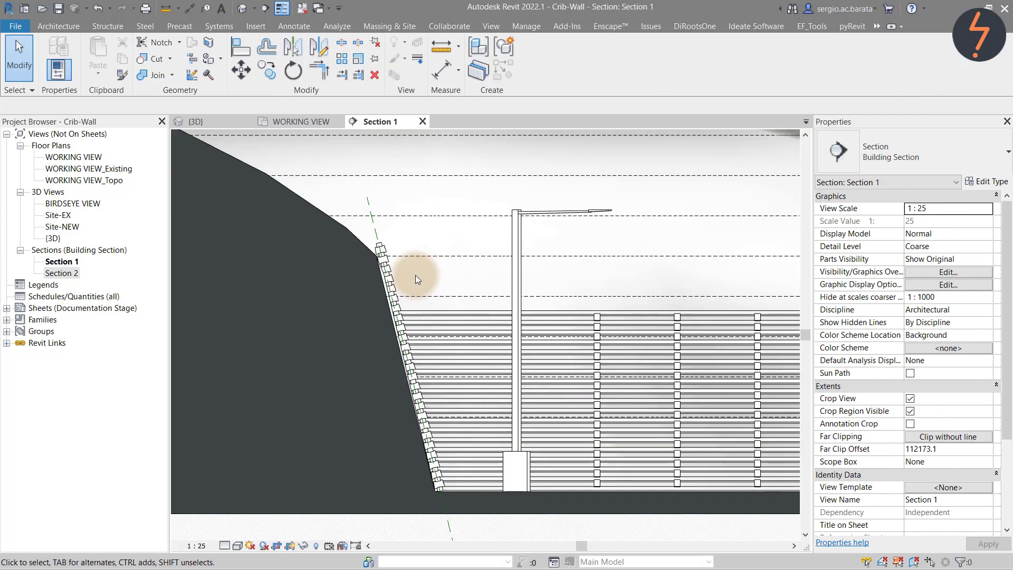
- Select the crib-wall railing and the Batter Angle plane, then pick Section 2 in the browser
left_click(395, 279)
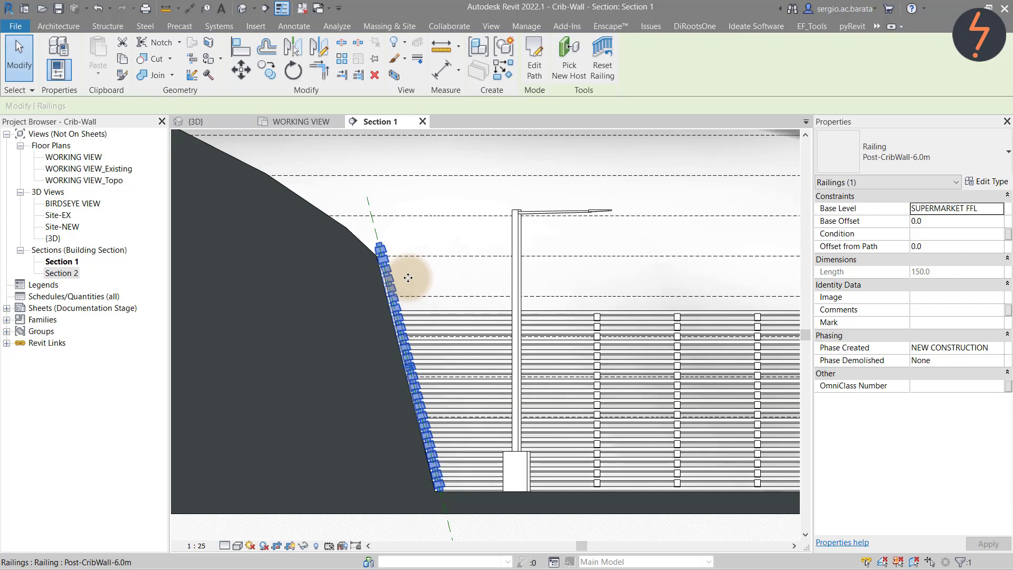
left_click(377, 233)
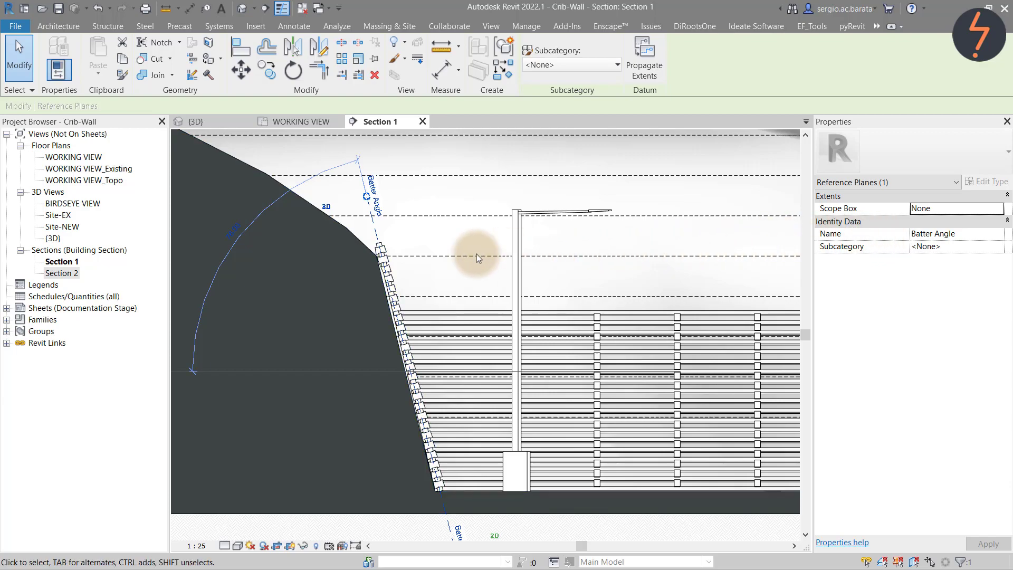
left_click(72, 275)
- Open Section 2 and zoom in on the header offset dimensions, then zoom back
double_click(72, 274)
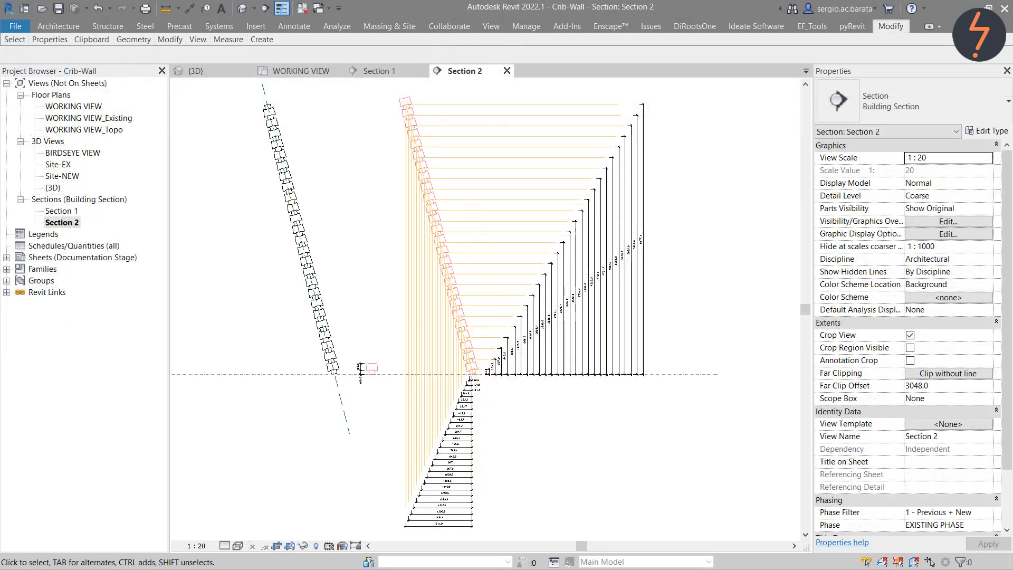
right_click(375, 347)
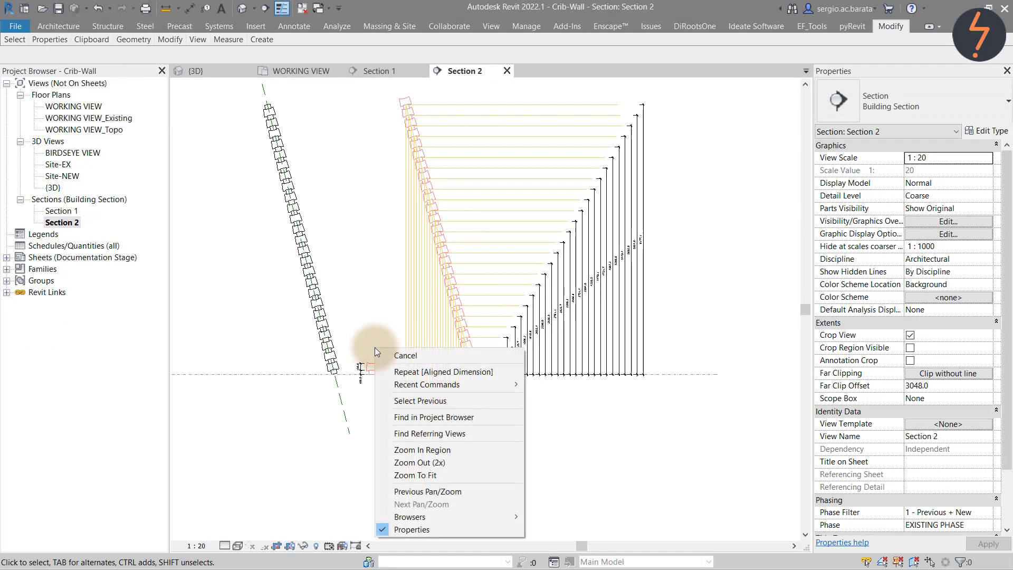
left_click(415, 449)
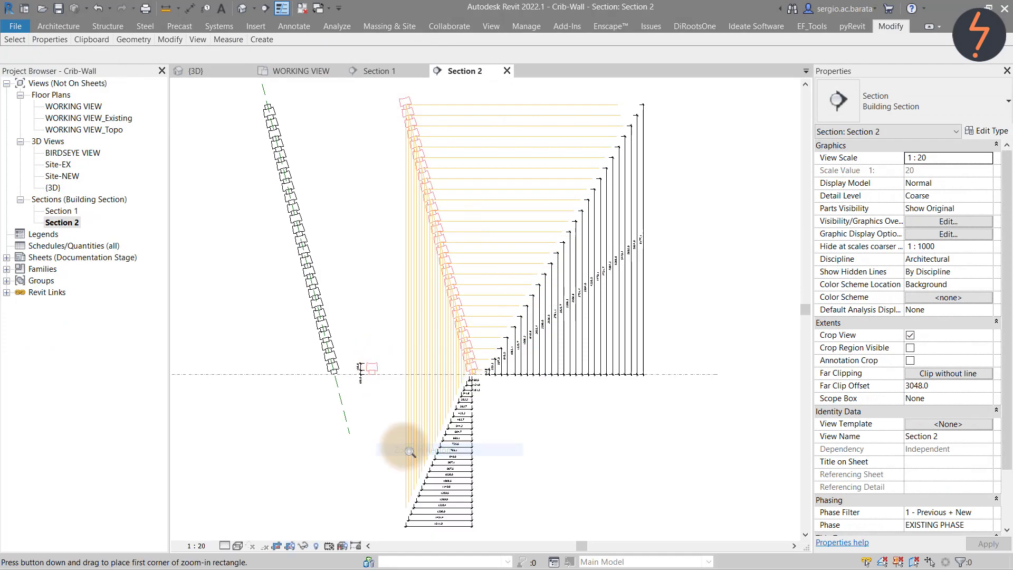
left_click_drag(403, 381, 496, 542)
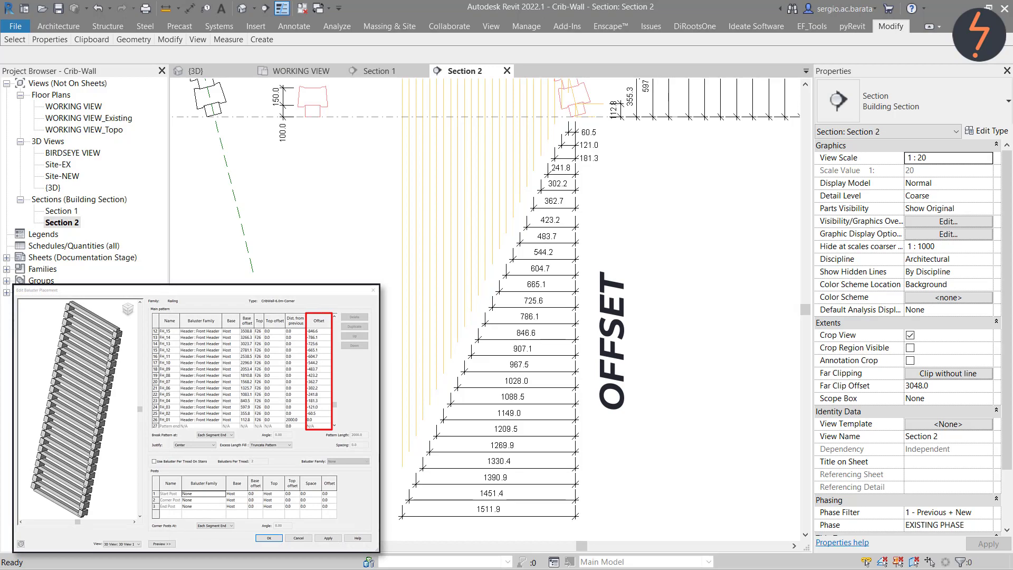
right_click(616, 485)
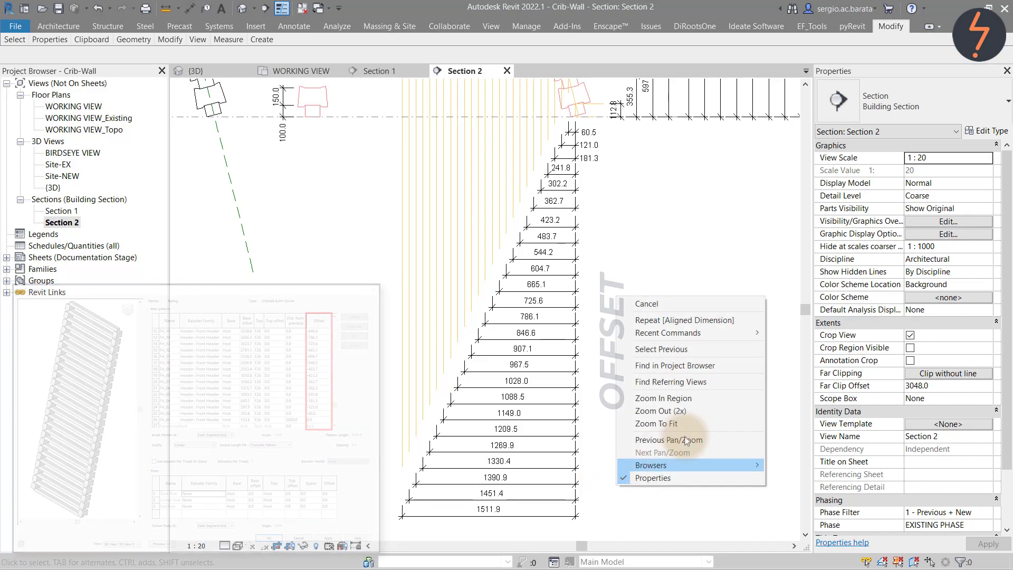
left_click(685, 439)
- Zoom in on the base offset dimensions in Section 2
right_click(685, 435)
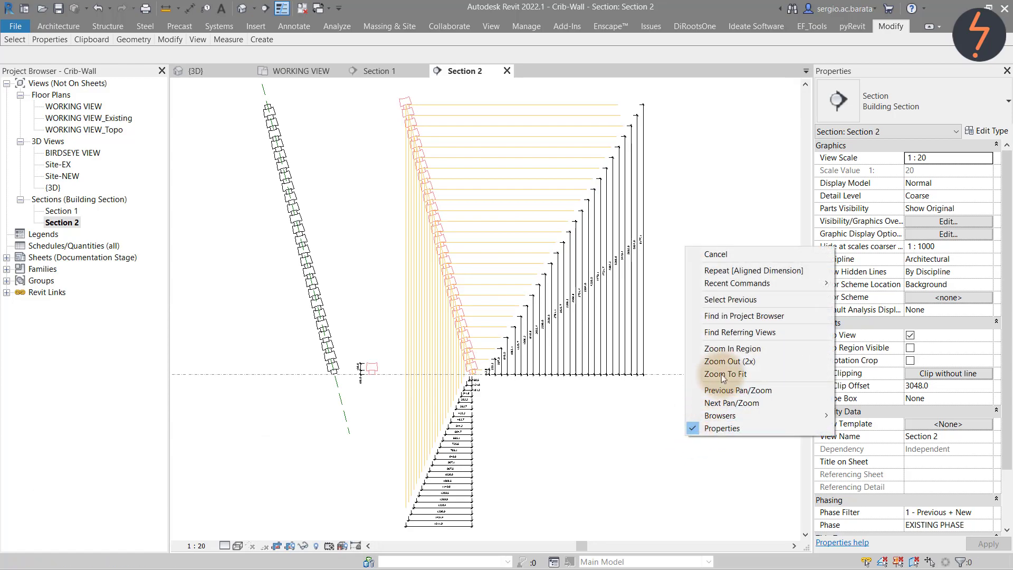
left_click(720, 347)
left_click_drag(666, 396, 369, 82)
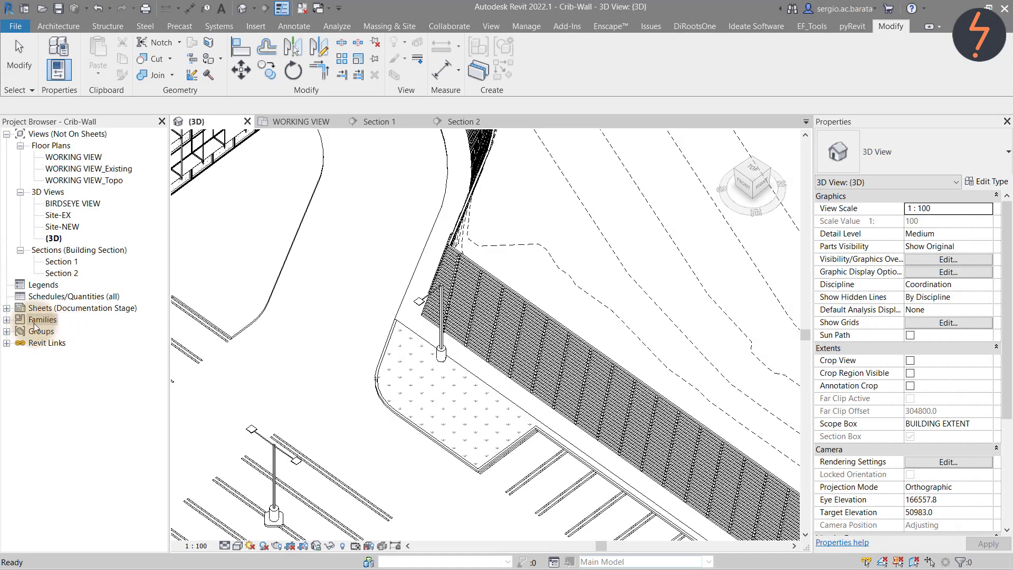
- Open the Header railing family in its Back elevation and the P-Stretcher profile for editing
left_click(6, 320)
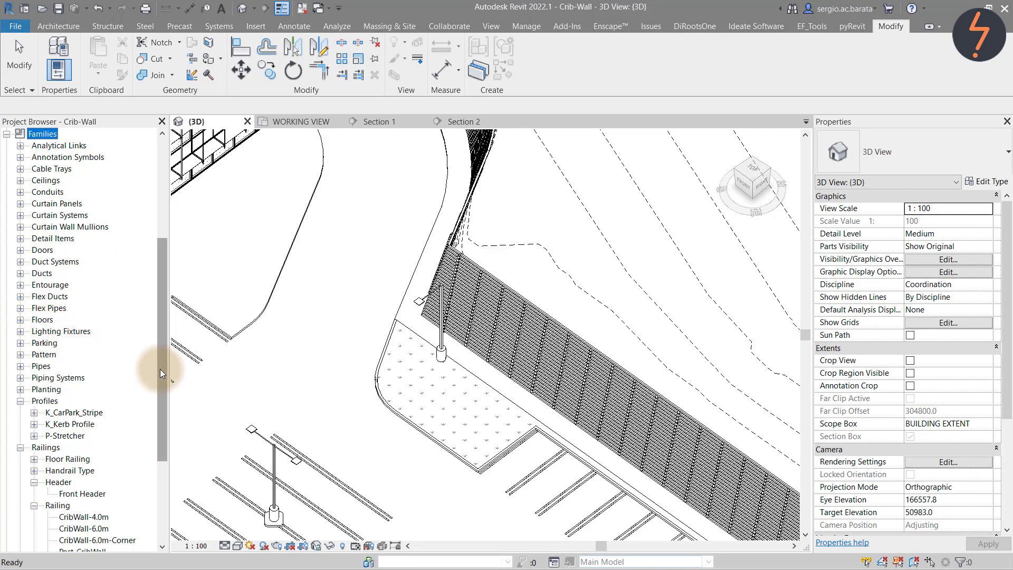
left_click_drag(160, 369, 161, 402)
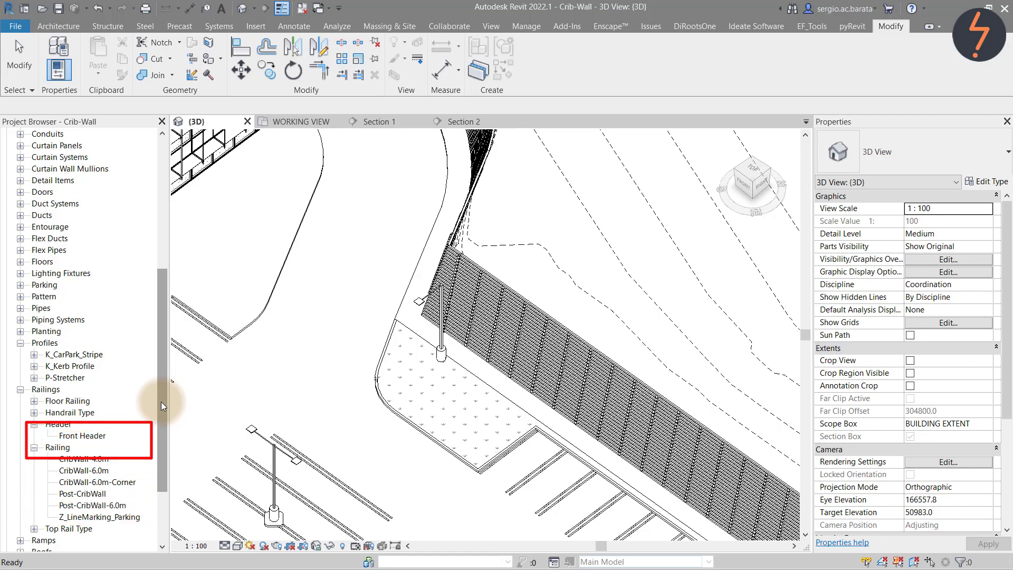
left_click(67, 426)
right_click(67, 426)
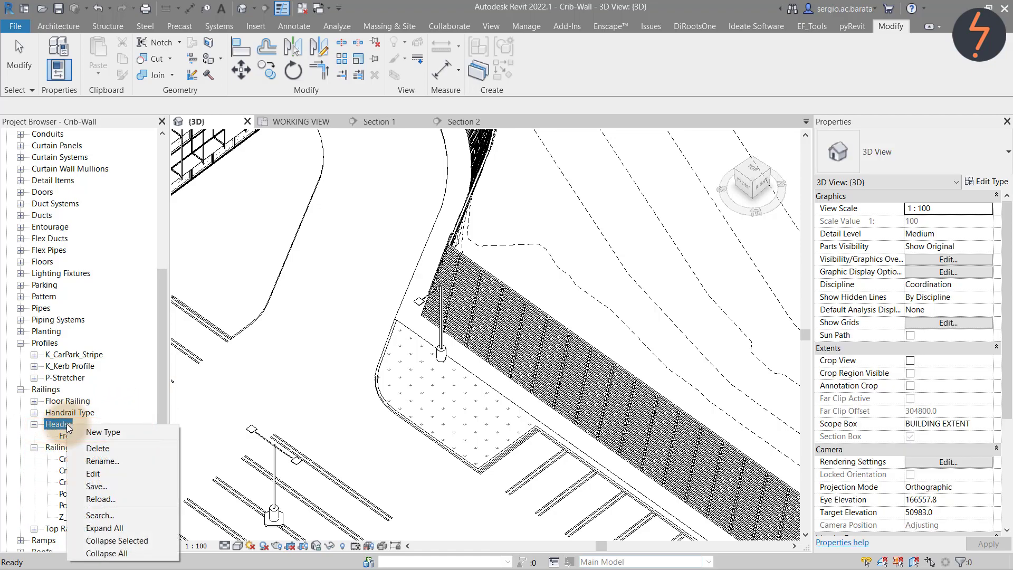
left_click(270, 438)
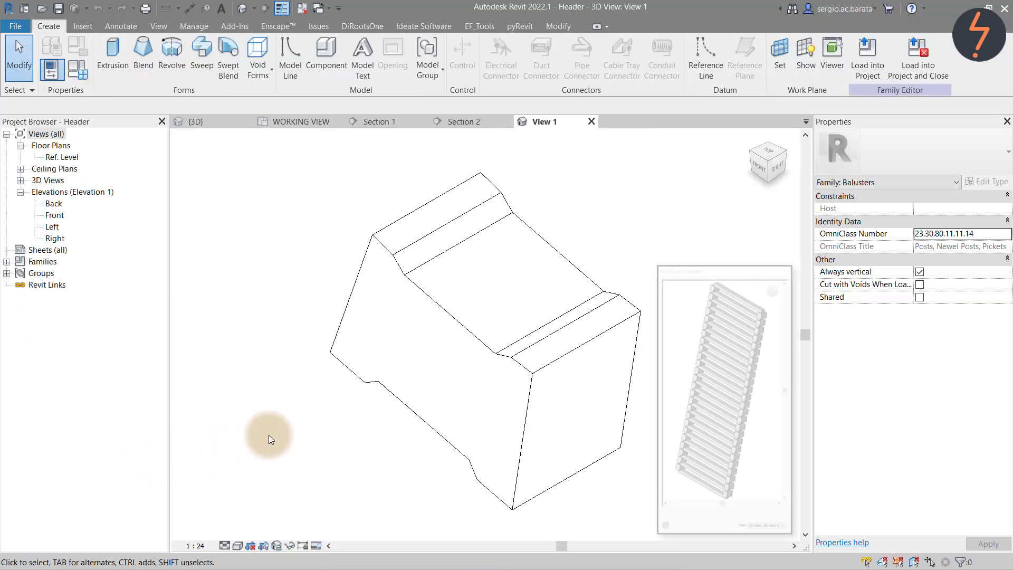
double_click(54, 203)
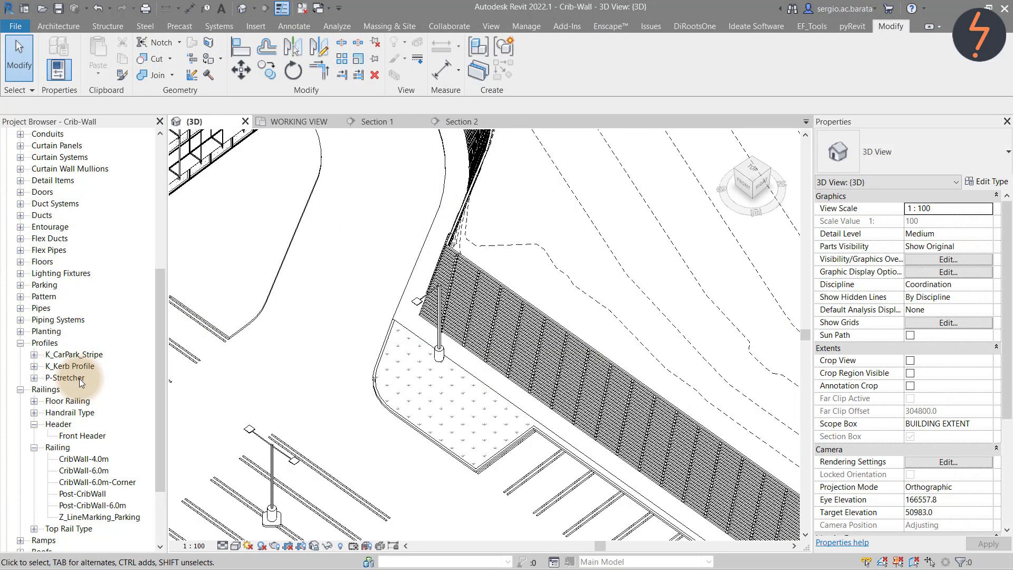
right_click(81, 380)
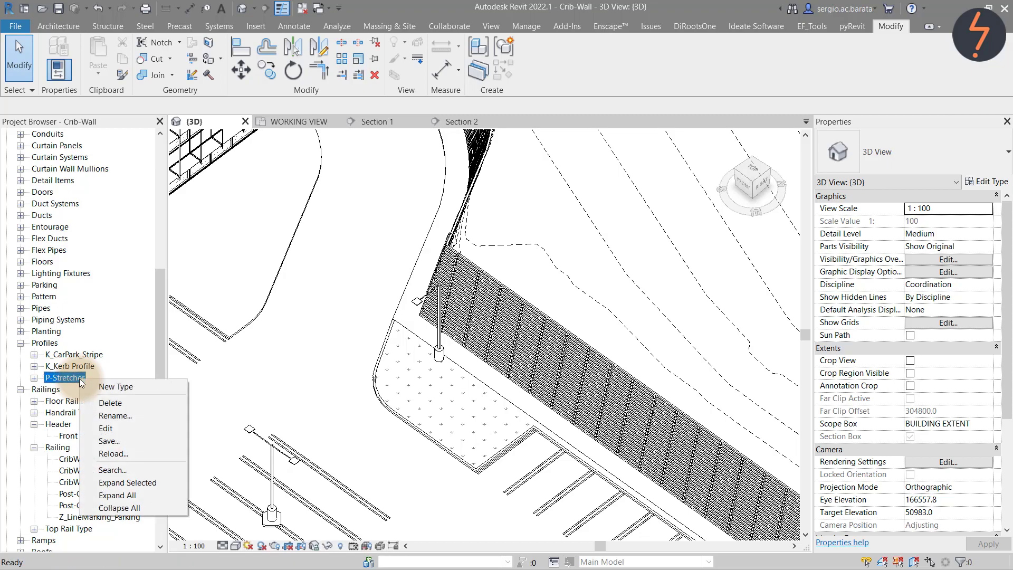
left_click(163, 426)
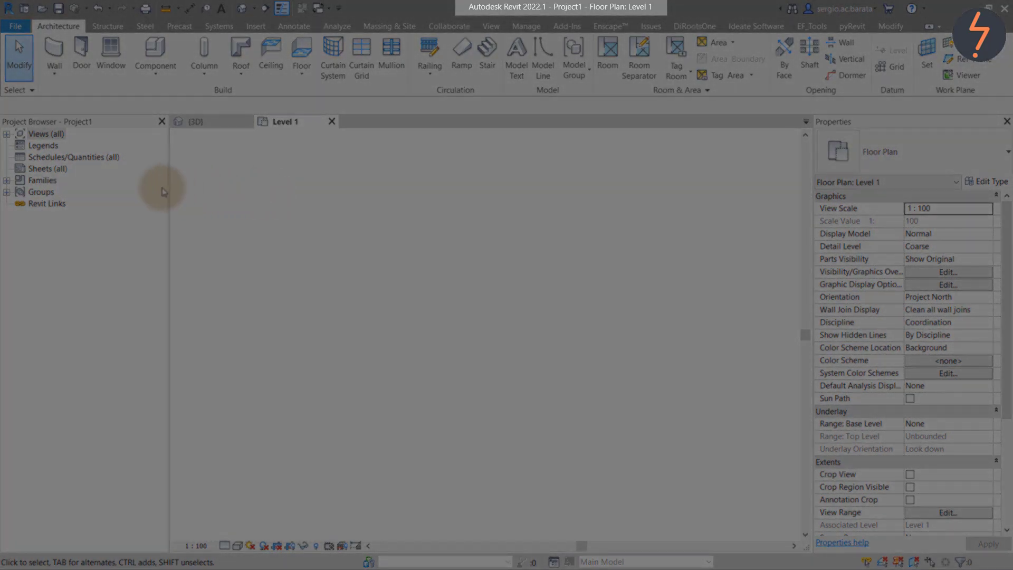
- Expand Project1's Railings and Profiles families and open Railing 1's Type Properties
left_click(6, 180)
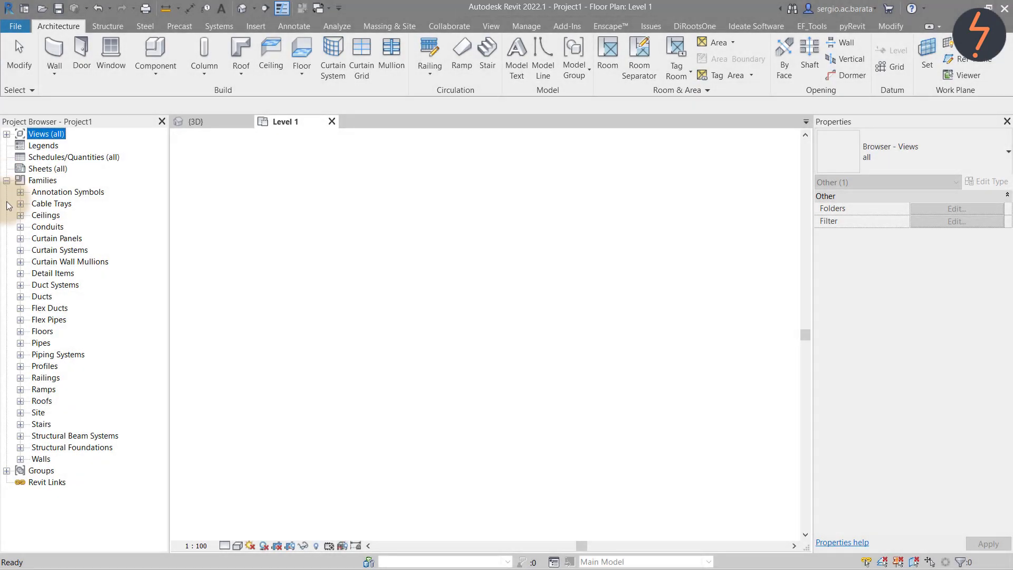
left_click(20, 378)
left_click(34, 389)
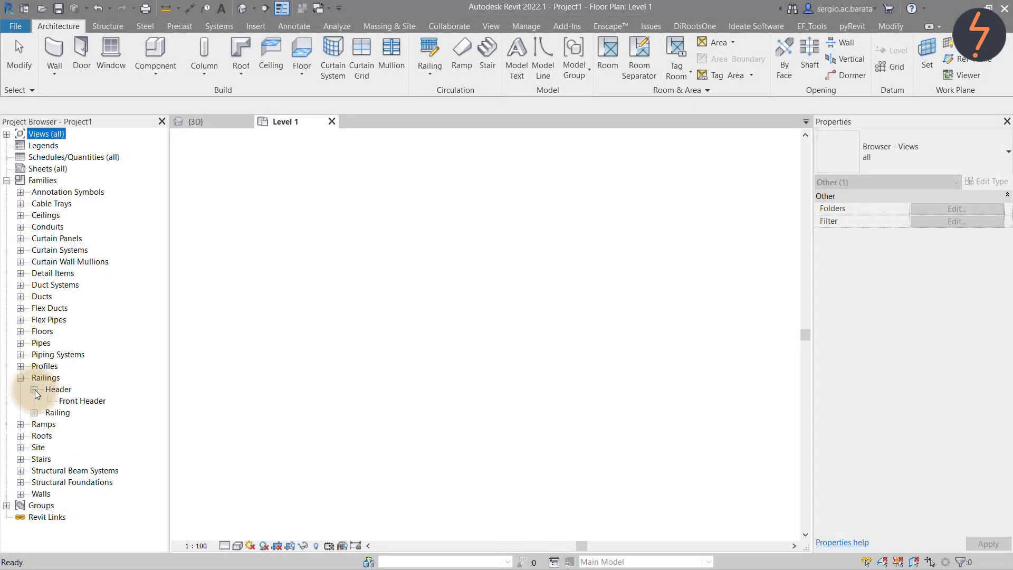
left_click(20, 366)
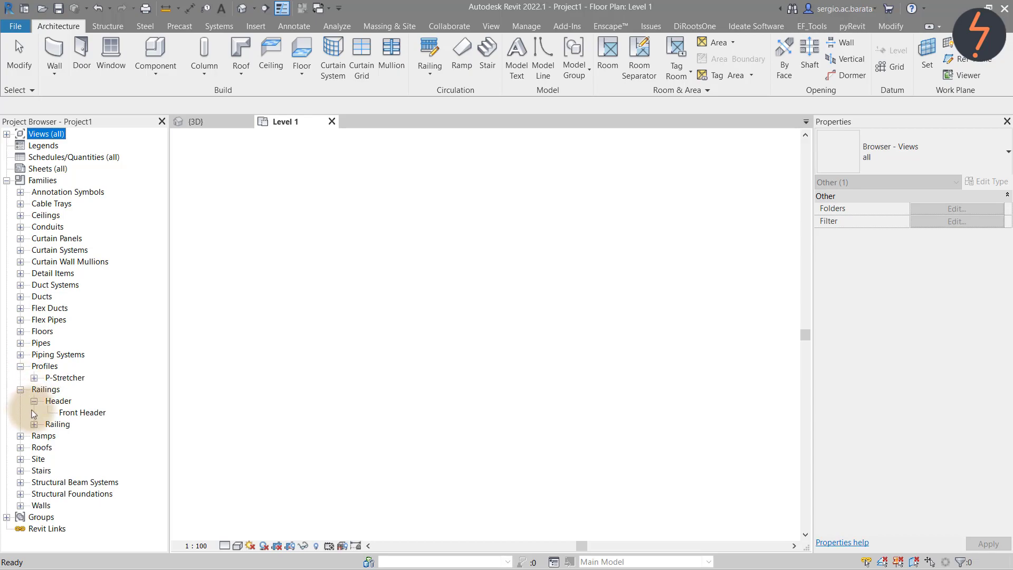
left_click(34, 424)
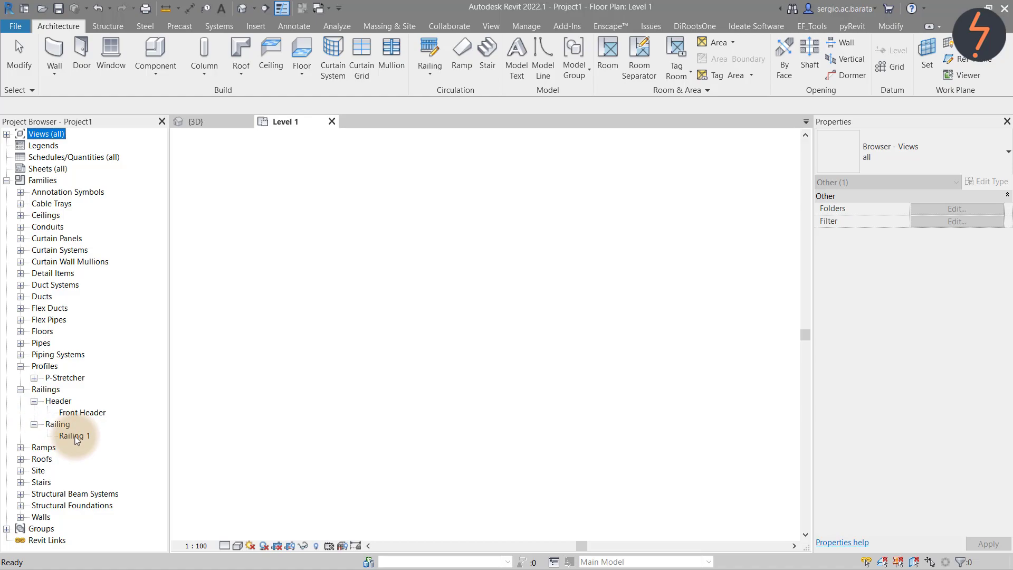
right_click(74, 435)
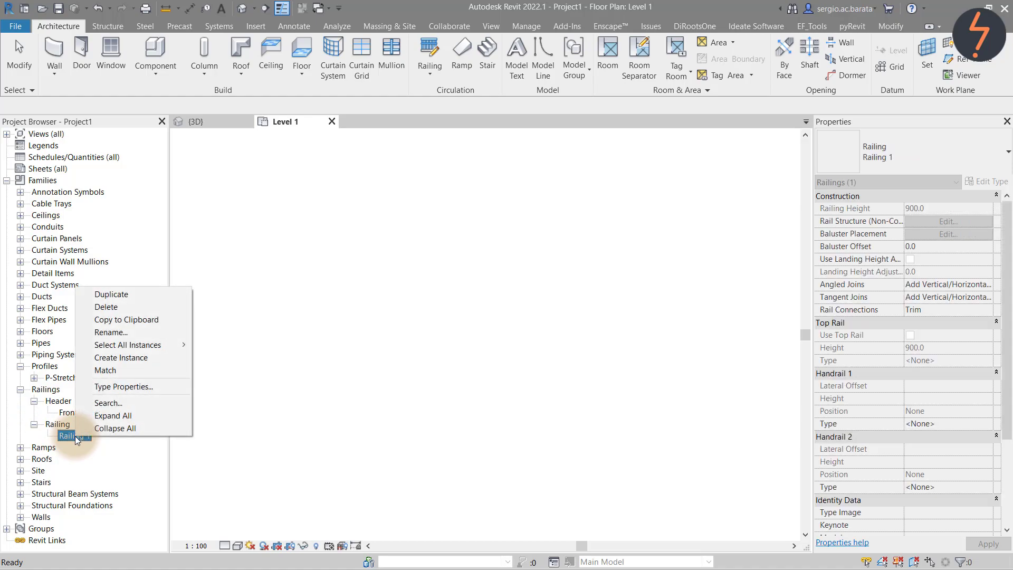
left_click(151, 389)
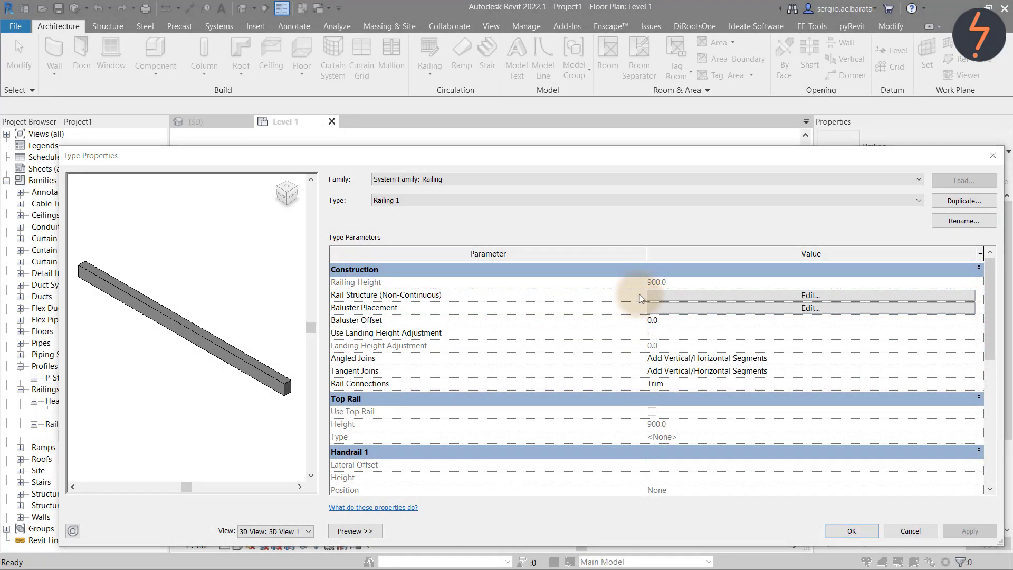
- In Railing 1's rail structure, rename Rail 1 to S_01 with profile P-Stretcher : Stretcher
left_click(717, 296)
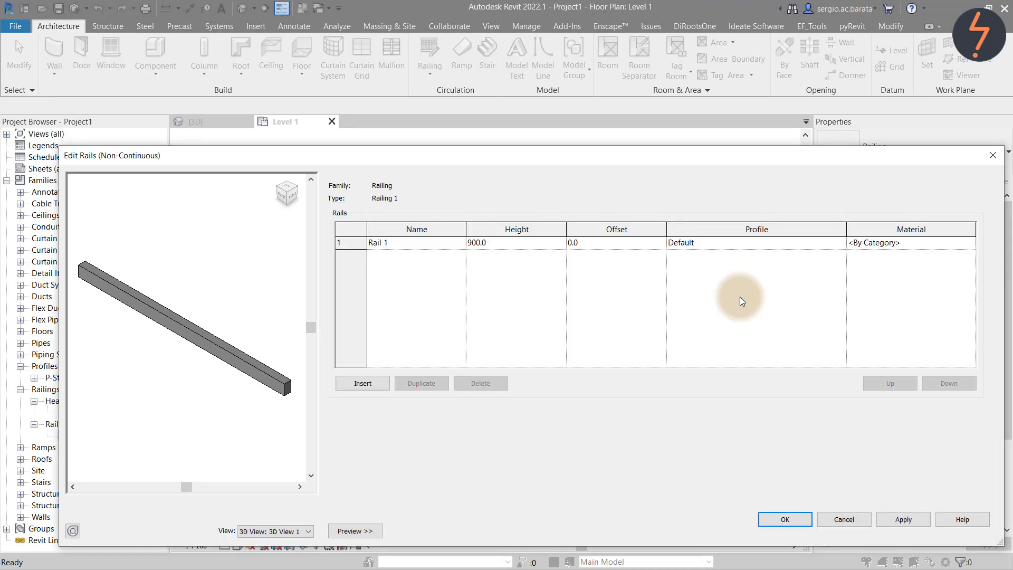
left_click(408, 243)
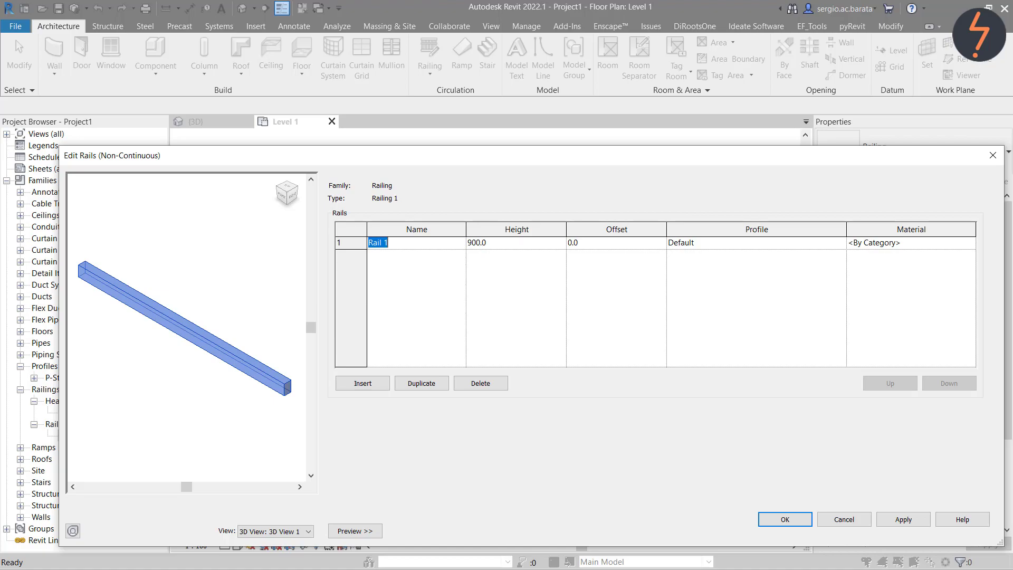
type("S_01")
left_click(839, 242)
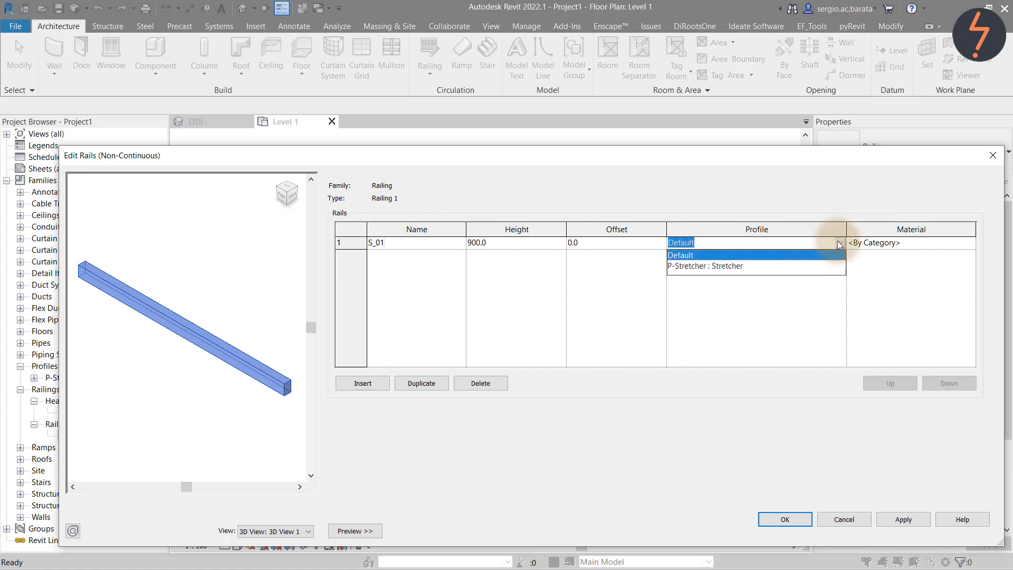
left_click(740, 266)
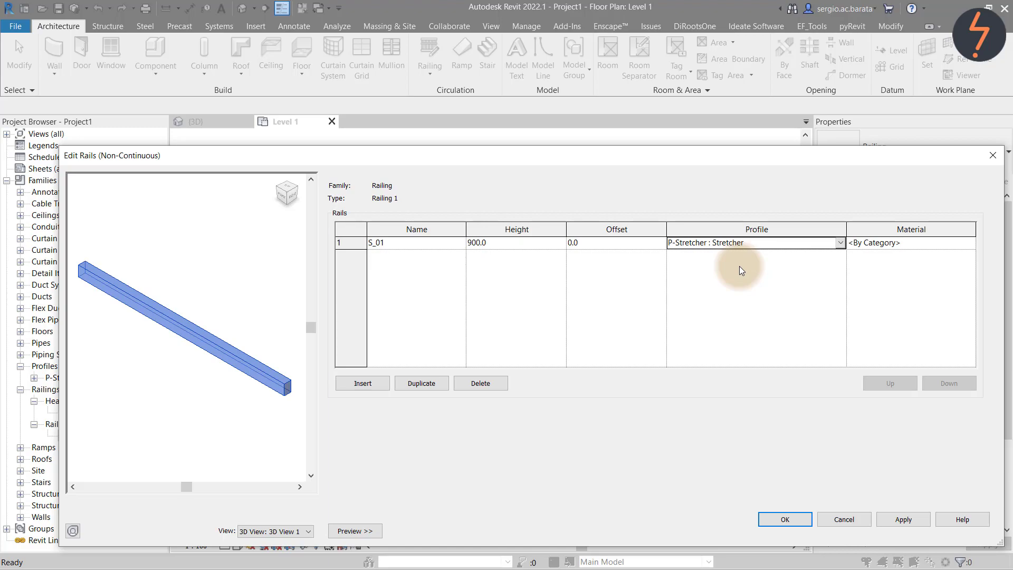
- Apply the profile, then duplicate rail S_01 and name the copy S_02
left_click(900, 519)
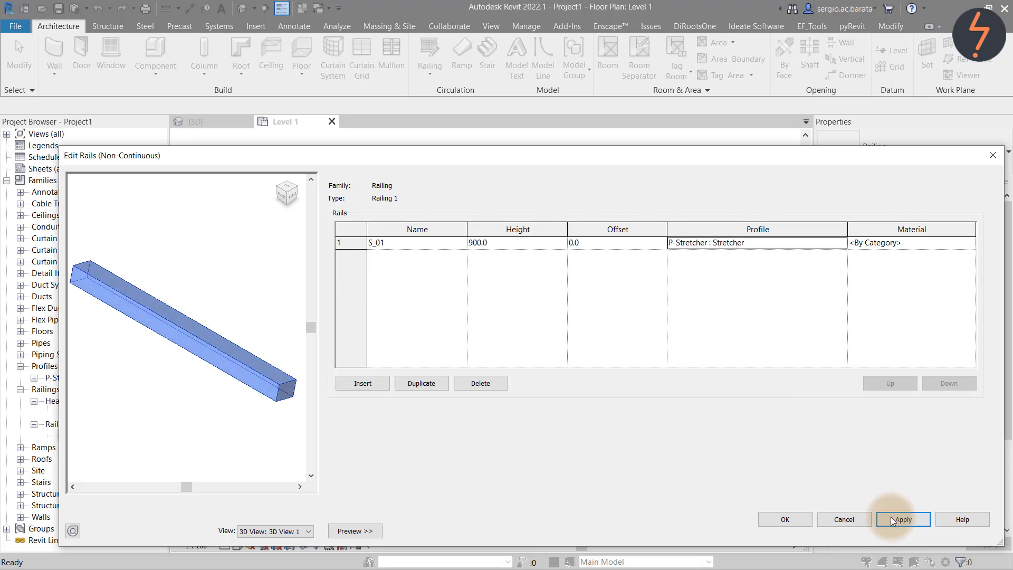
left_click(422, 388)
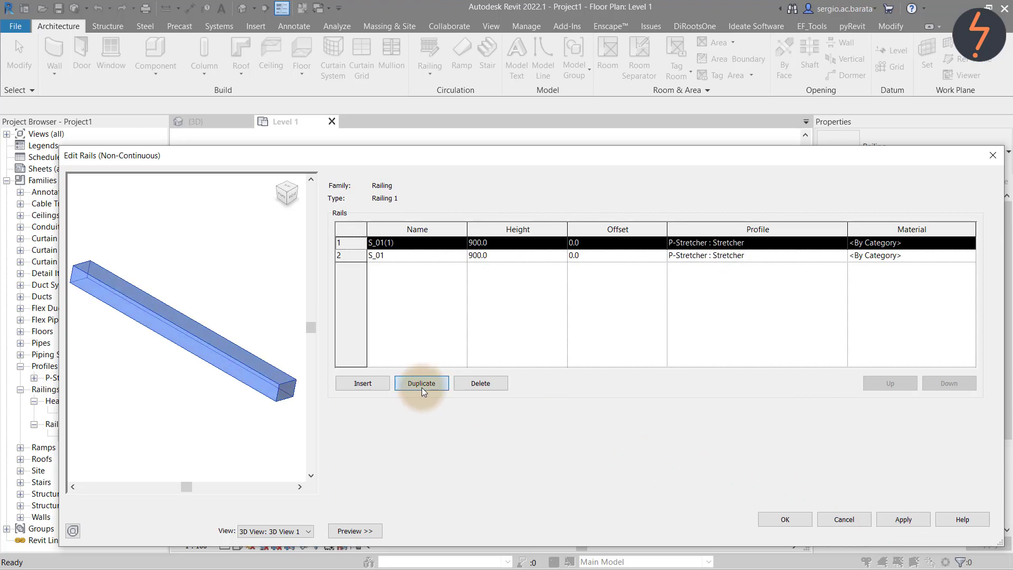
left_click(401, 243)
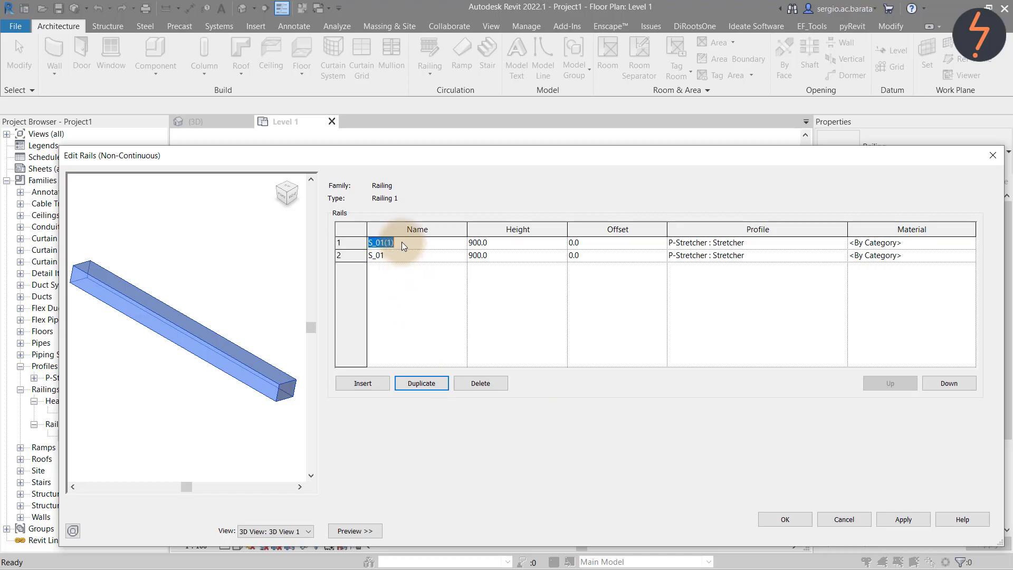
left_click_drag(397, 243, 381, 243)
type("2")
left_click(406, 287)
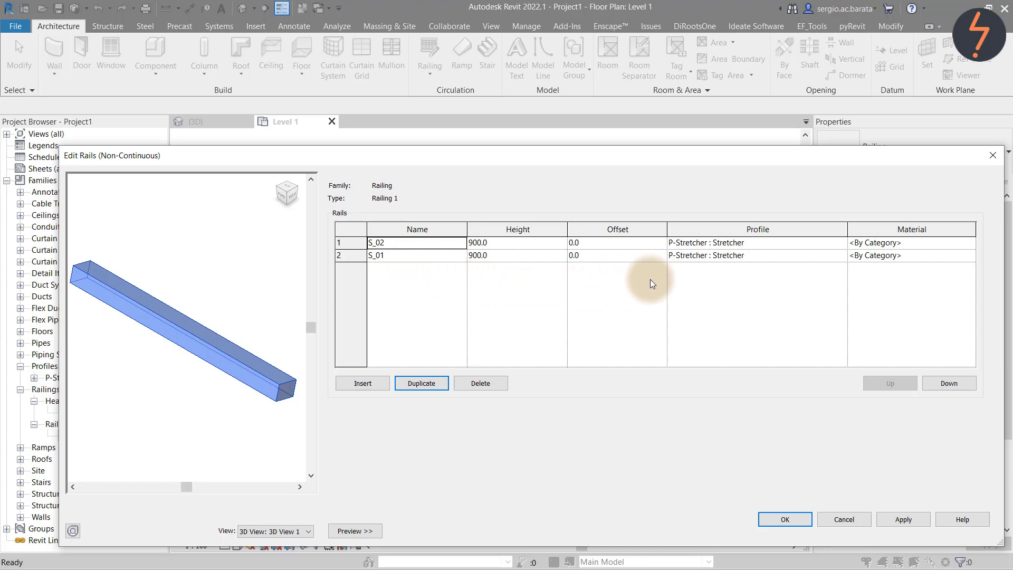
- Set S_01's height to 0, apply, fit the preview, and confirm the rail structure
left_click(491, 255)
type("0")
left_click(901, 519)
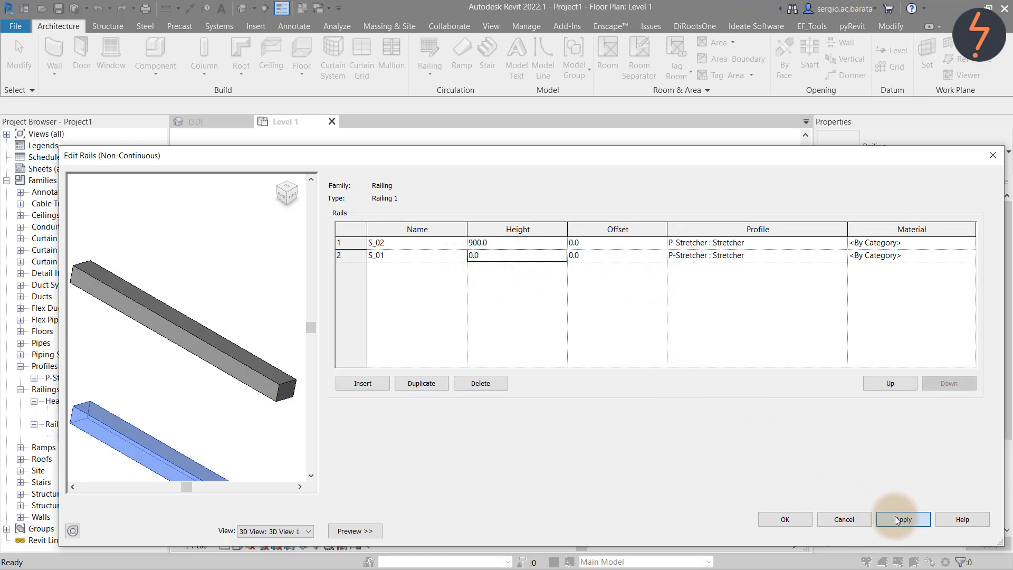
right_click(225, 430)
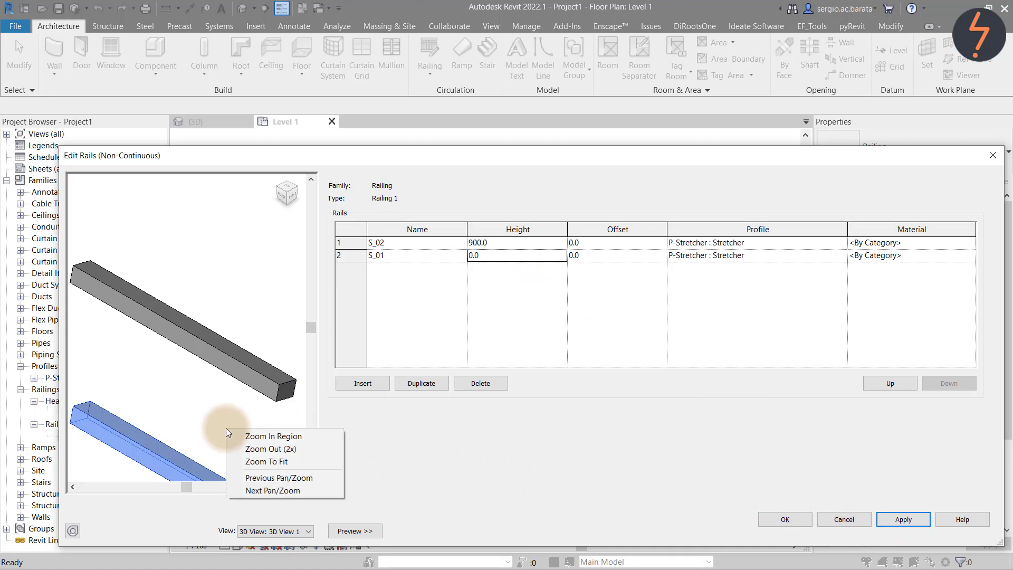
left_click(266, 462)
left_click(776, 517)
- Apply the two-rail type, inspect Section 2's Header + Stretcher detail group, then return to Level 1
left_click(948, 530)
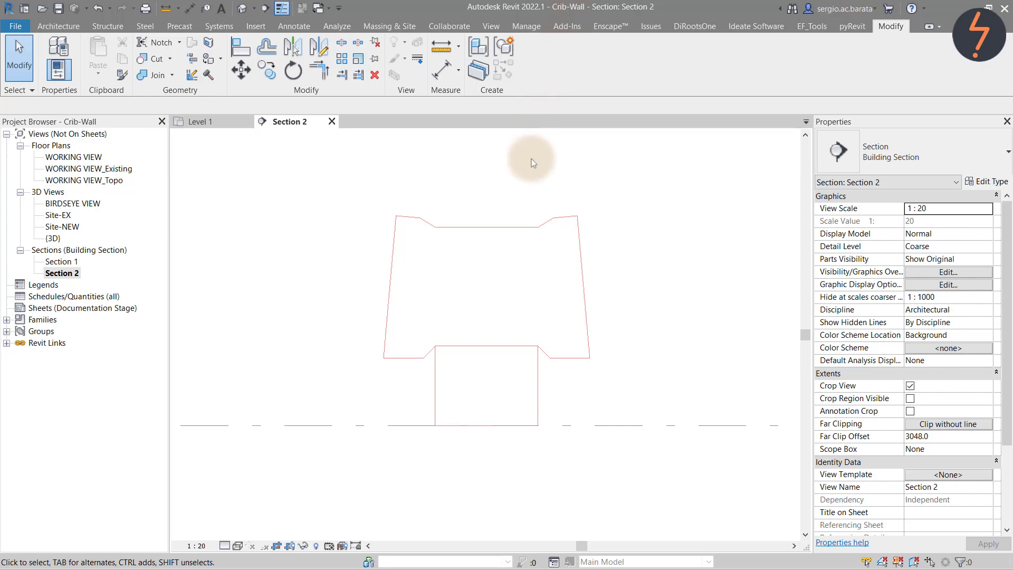
left_click(486, 226)
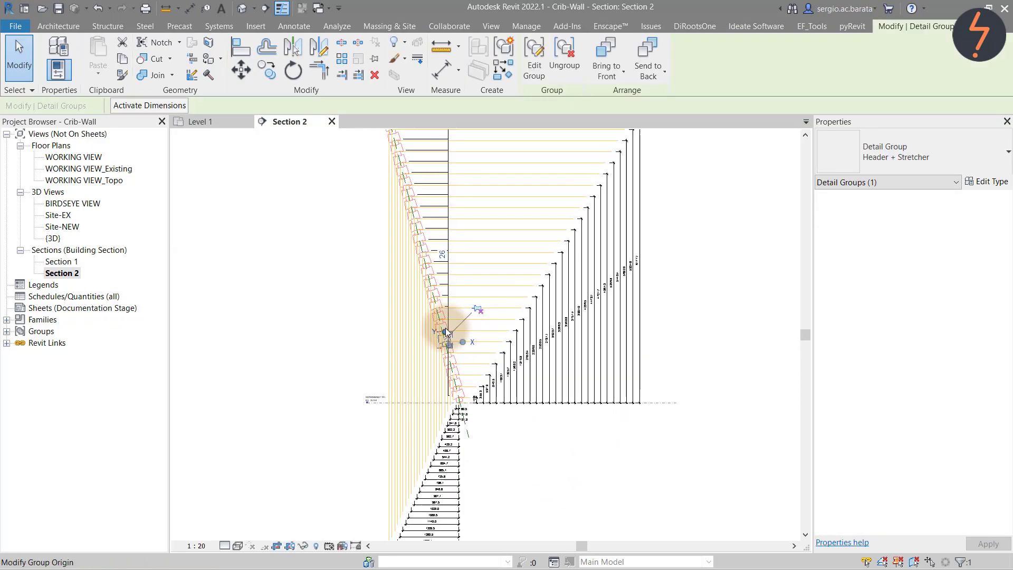
scroll(446, 333, "up", 3)
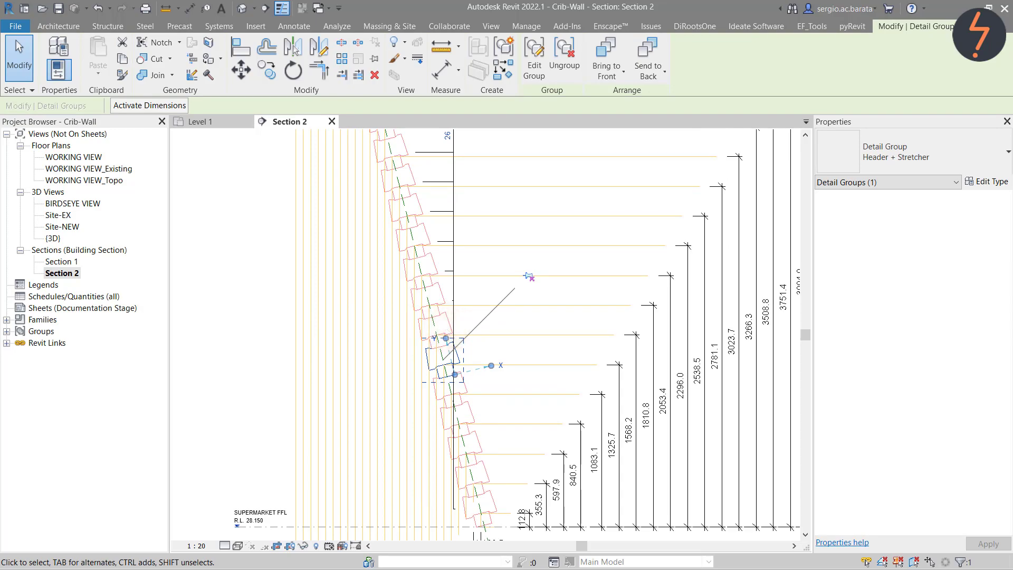
key("Escape")
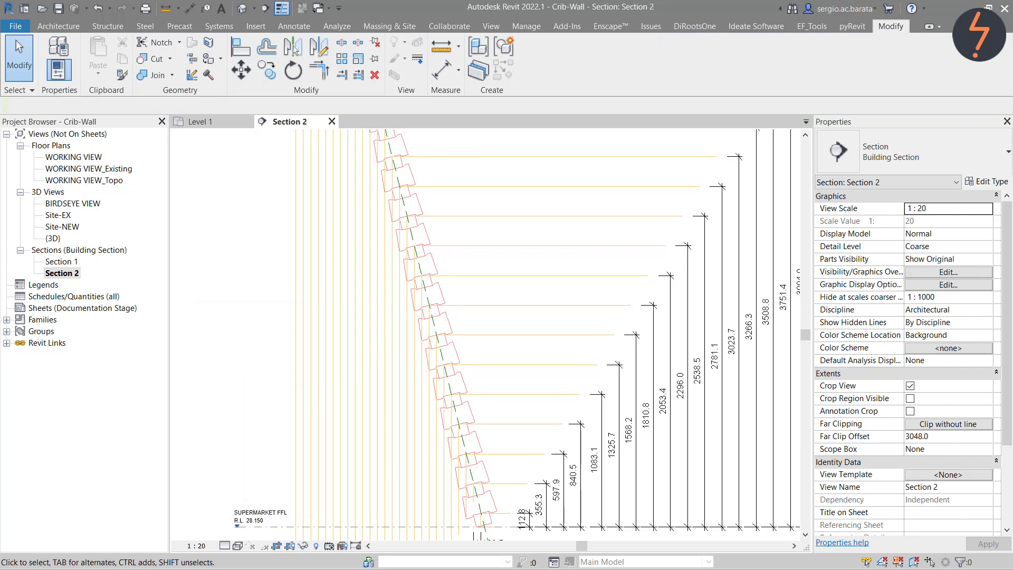
scroll(522, 335, "down", 3)
scroll(523, 335, "down", 1)
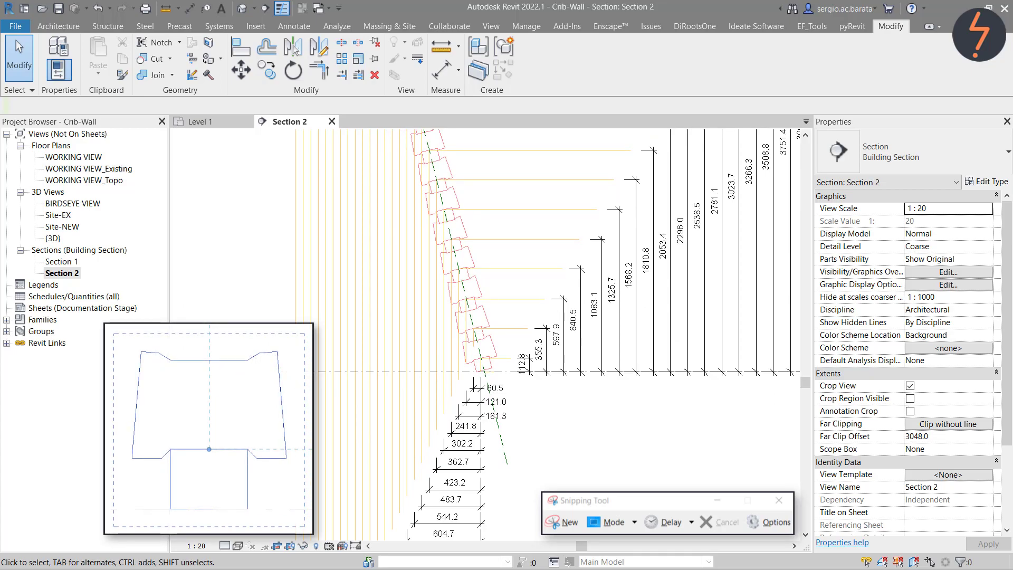
left_click(218, 121)
- Reopen the rail structure and set S_01 height 112.8 and S_02 height 355.3 with offset 60.5
right_click(81, 436)
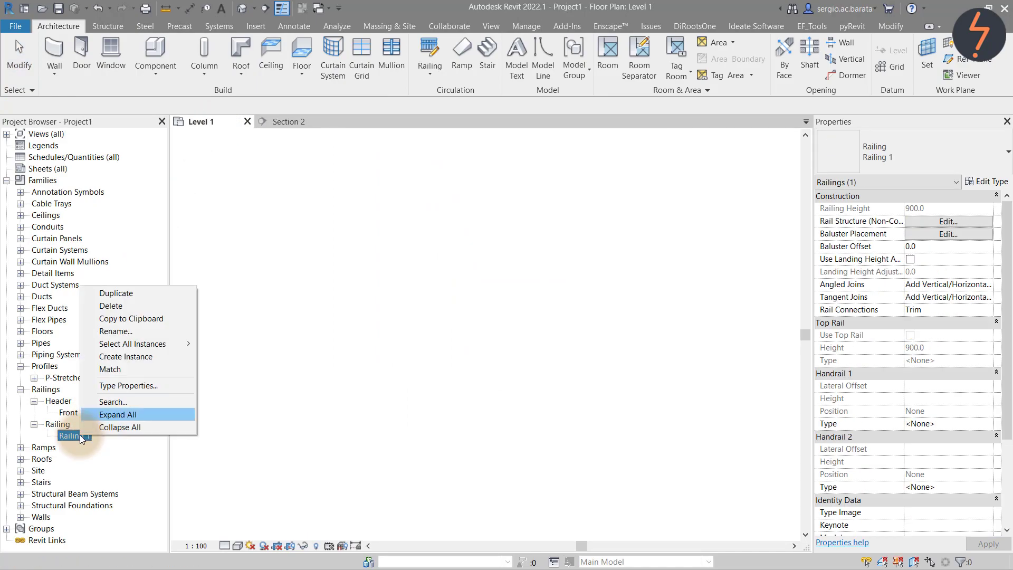
double_click(80, 436)
left_click(808, 300)
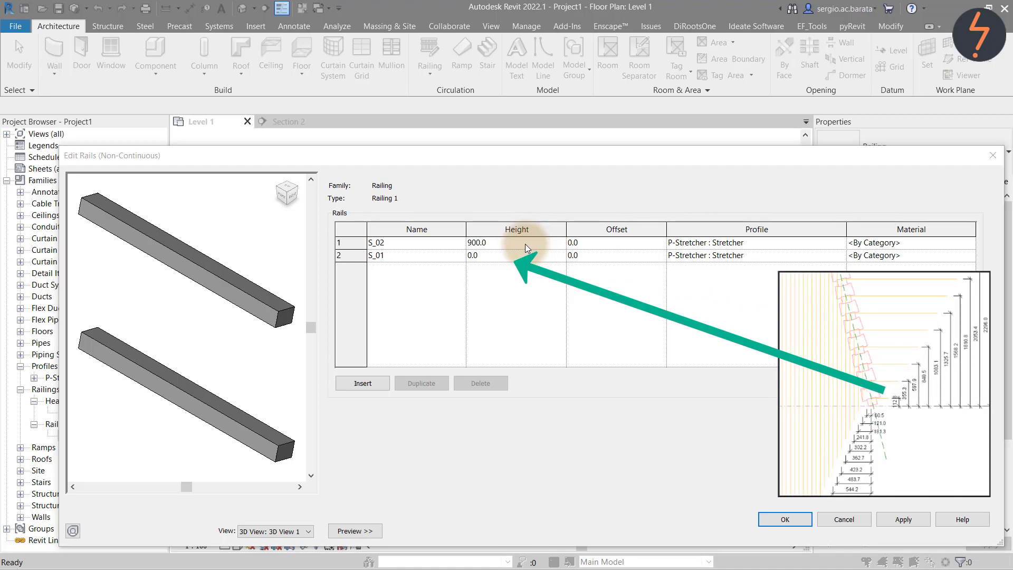
left_click(498, 256)
type("112.8")
left_click(489, 243)
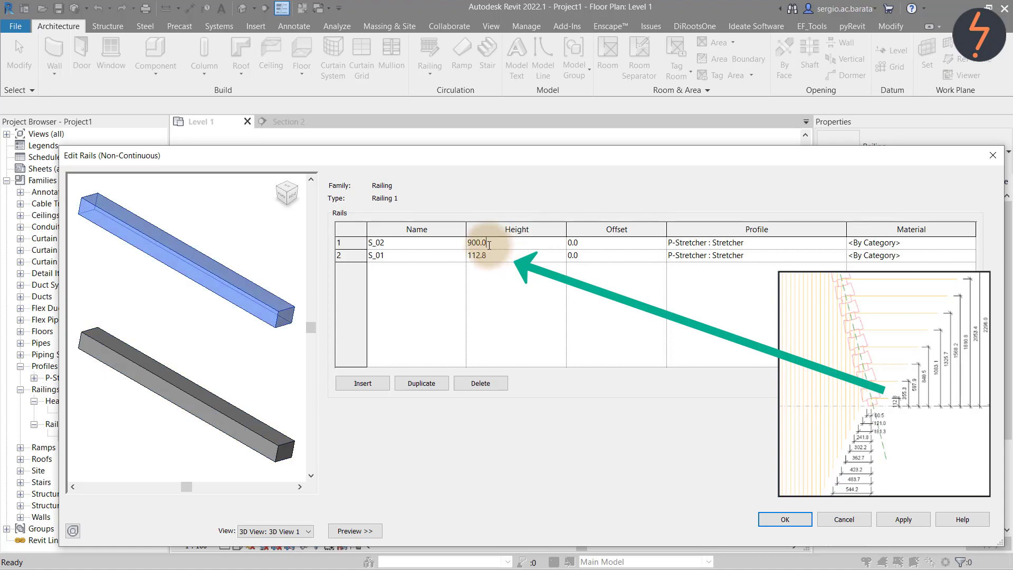
type("355.3")
left_click(593, 243)
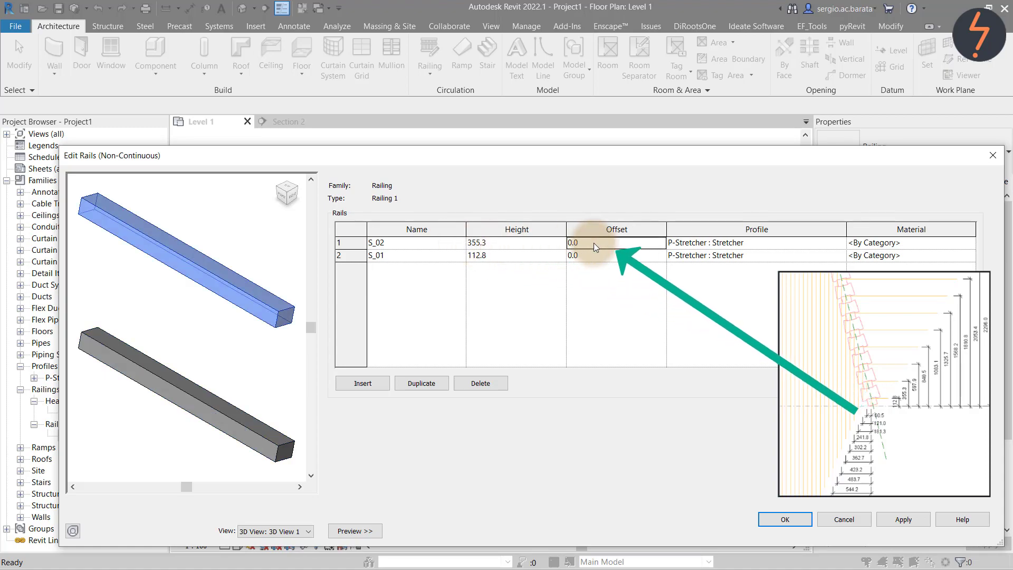
type("60.5")
left_click(900, 520)
- Duplicate the S_02 rail to create rails S_03 and S_04
left_click(351, 243)
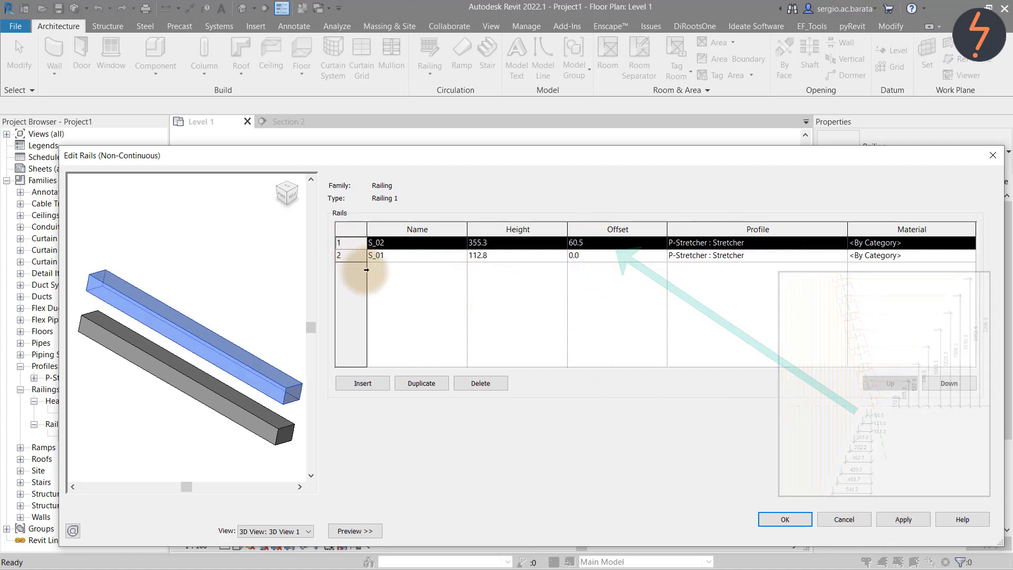
left_click(421, 383)
left_click_drag(394, 242, 381, 244)
type("3")
left_click(421, 383)
type("4")
- Give S_03 height 597.9 and offset 121, and S_04 height 840.5 and offset 181.4, then apply
left_click(509, 257)
type("597.9")
left_click(600, 258)
type("121")
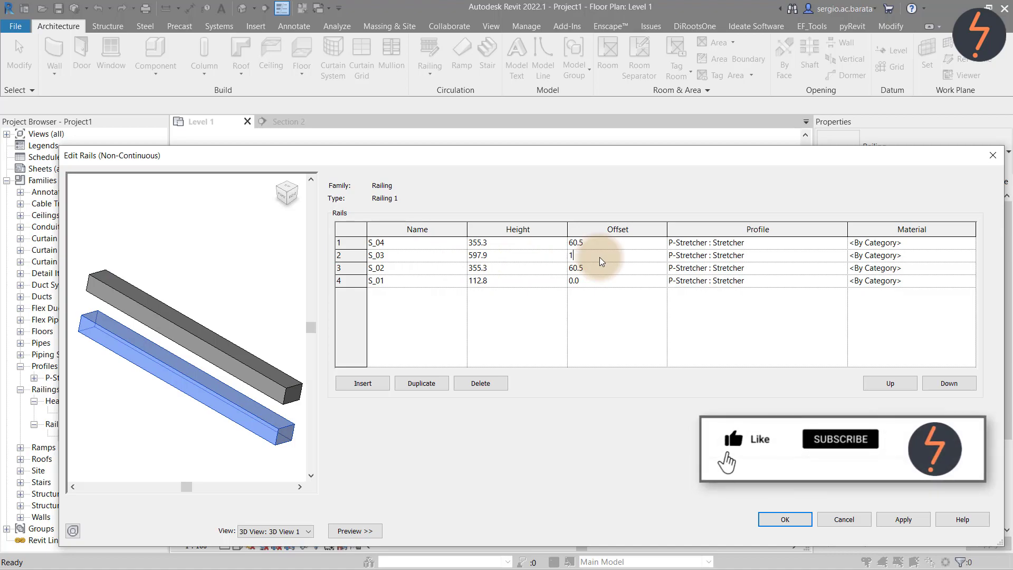
left_click(522, 242)
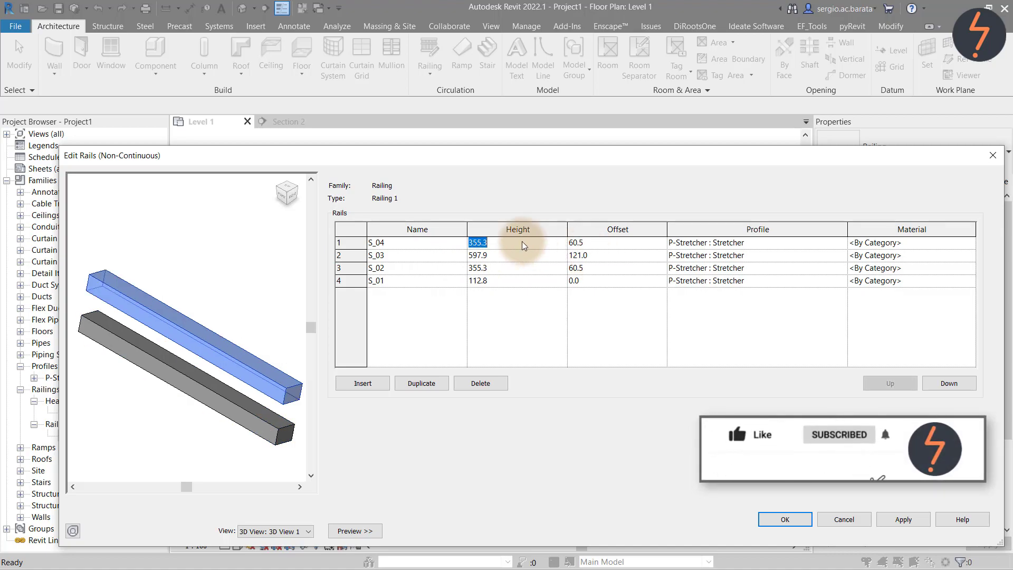
type("840.5")
left_click(591, 243)
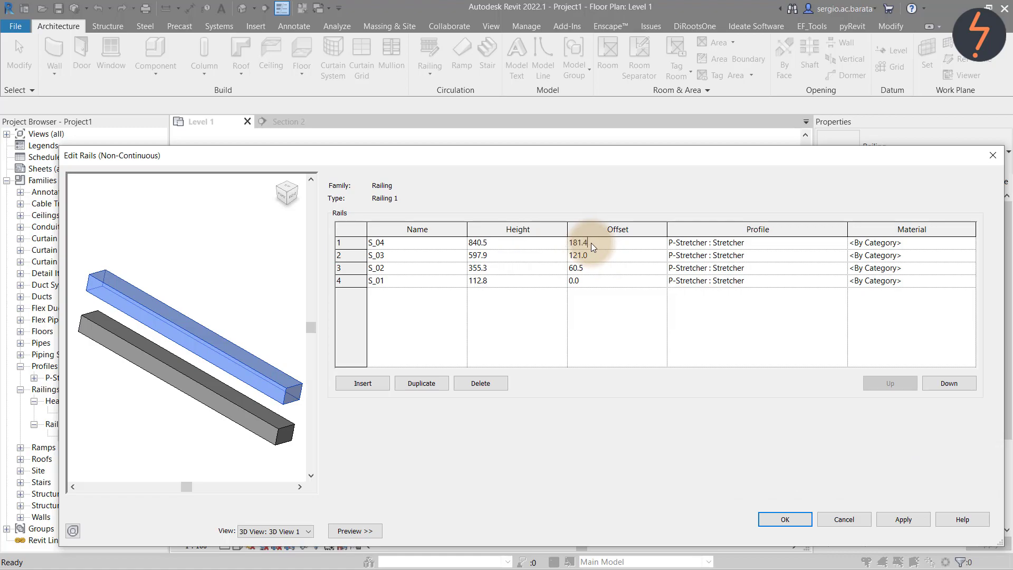
type("181.4")
left_click(903, 519)
right_click(289, 471)
- Close the four-rail structure and set the regular baluster family to Header : Front Header, then apply
left_click(329, 502)
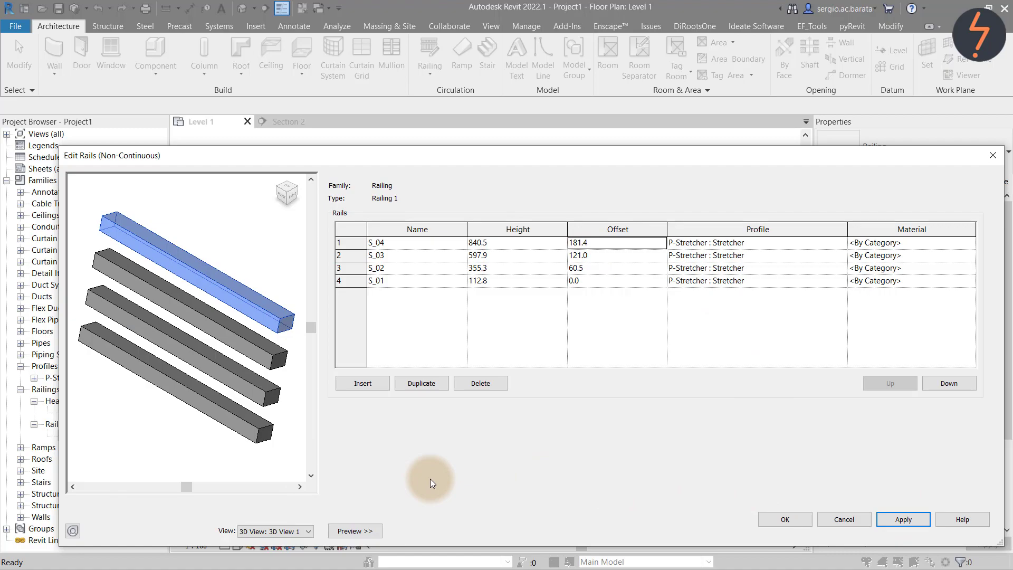
left_click(779, 519)
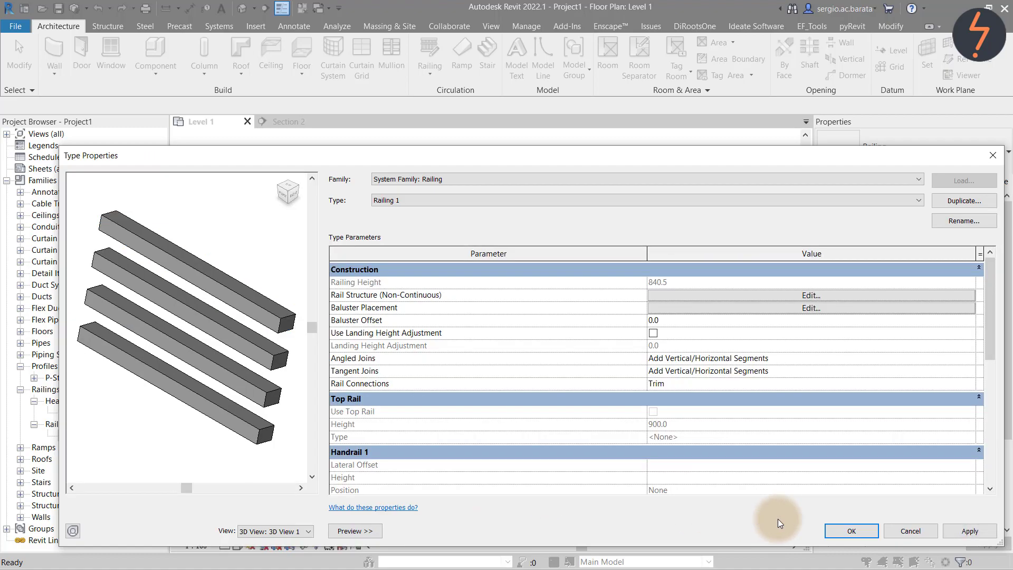
left_click(810, 308)
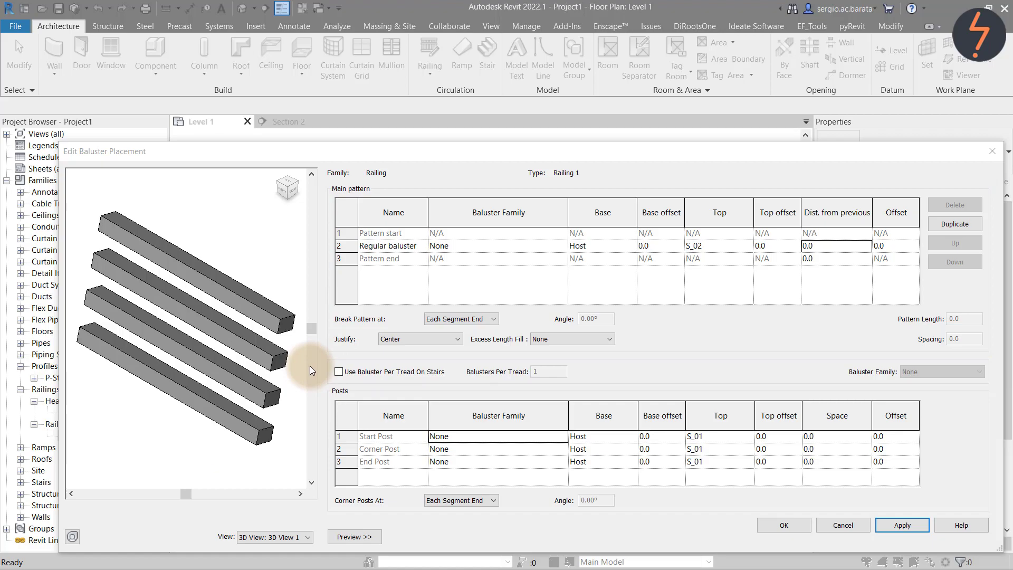
left_click(561, 246)
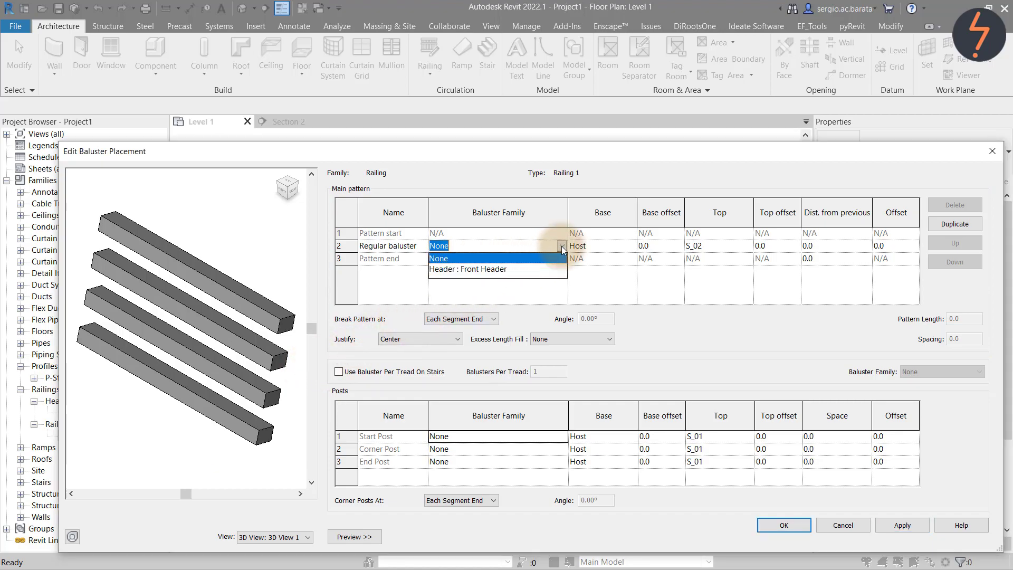
left_click(543, 269)
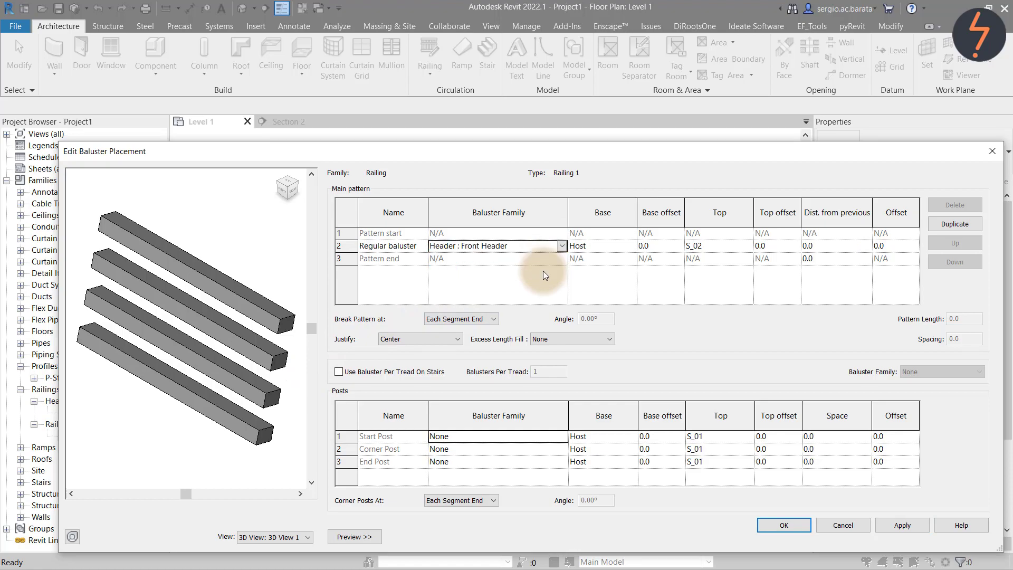
left_click(893, 528)
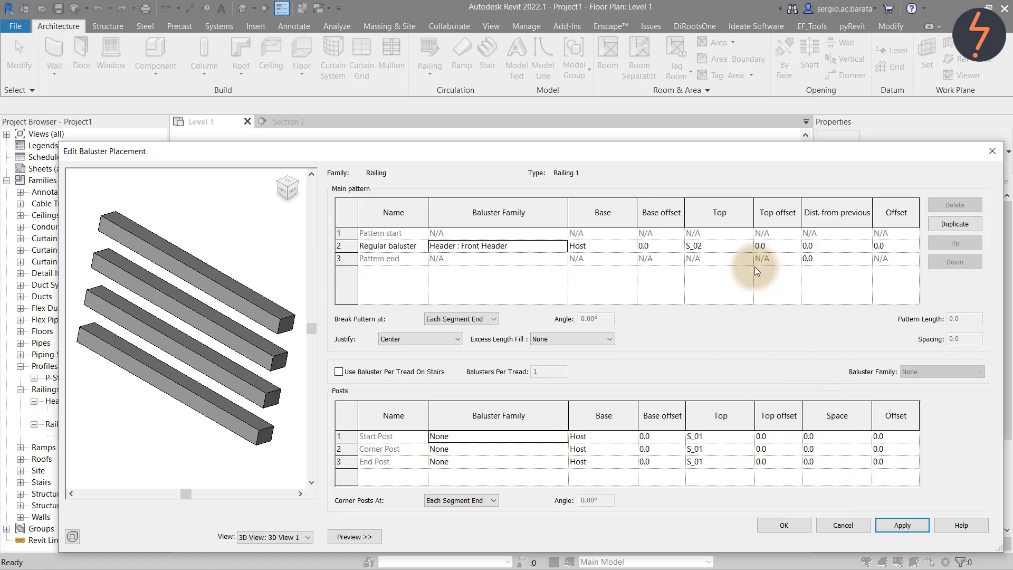
- Set the Front Header baluster's top to S_04 and distance from previous to 2000.0, then apply
left_click(749, 246)
left_click(747, 246)
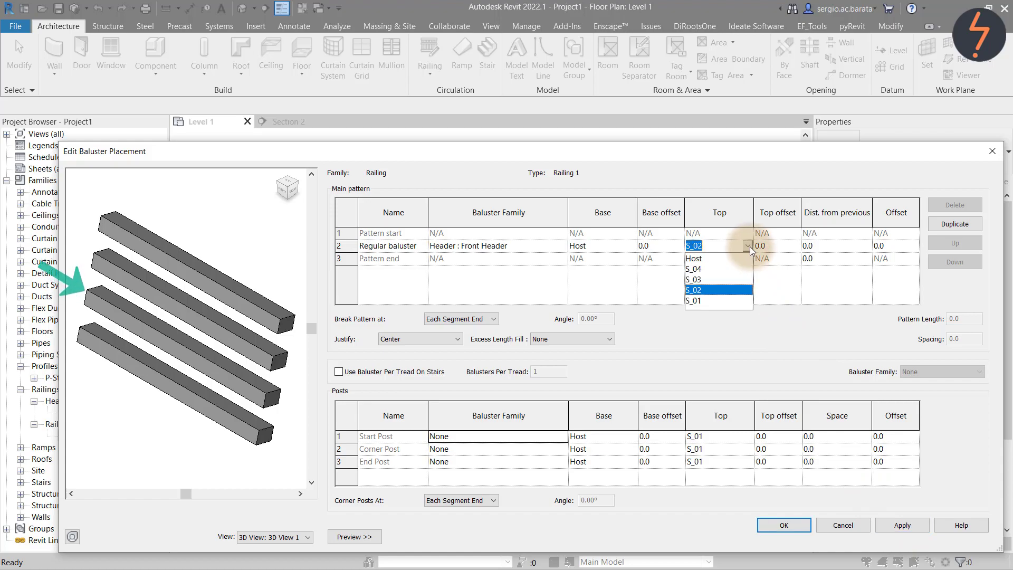
left_click(745, 268)
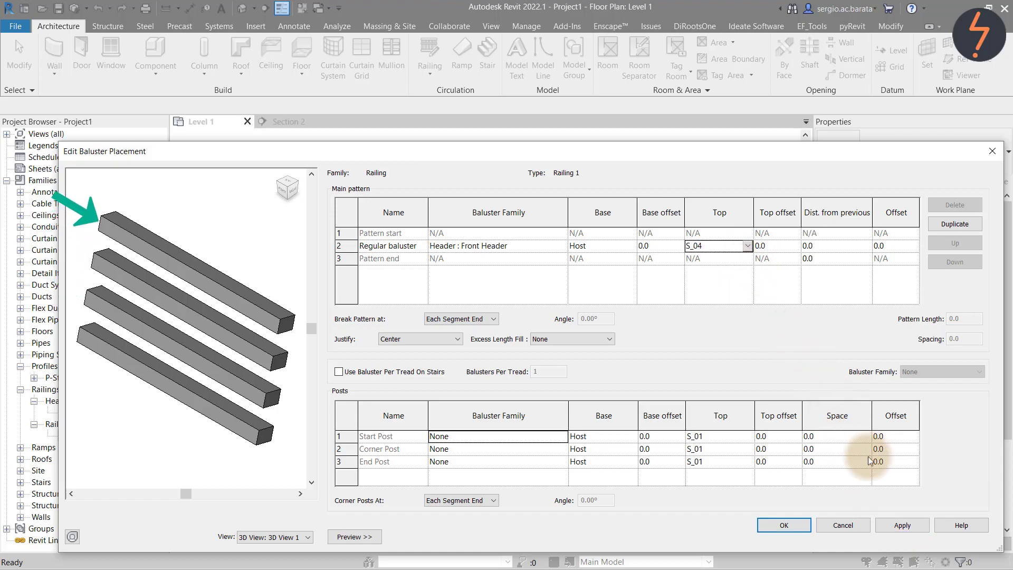
left_click(914, 526)
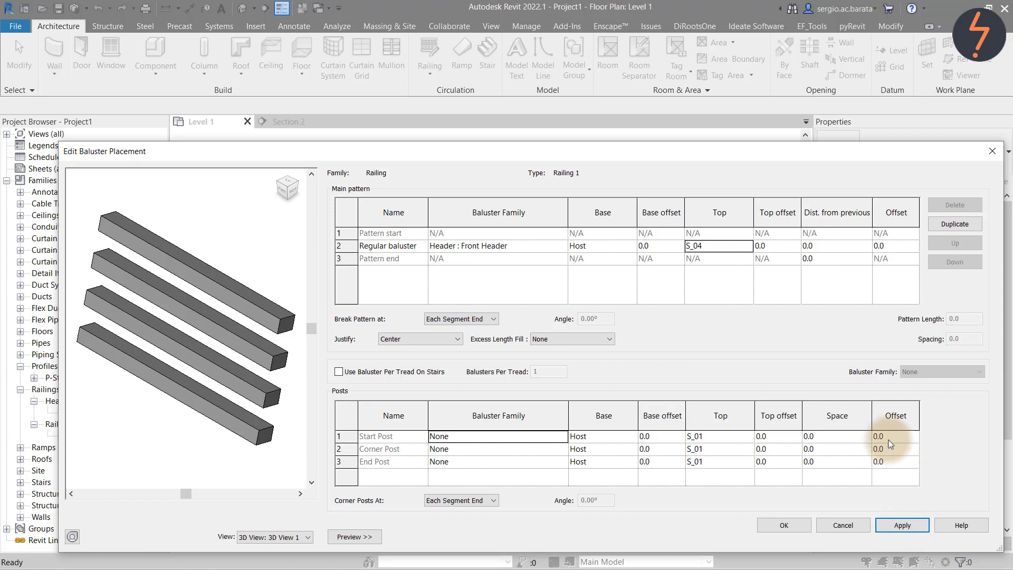
left_click(833, 249)
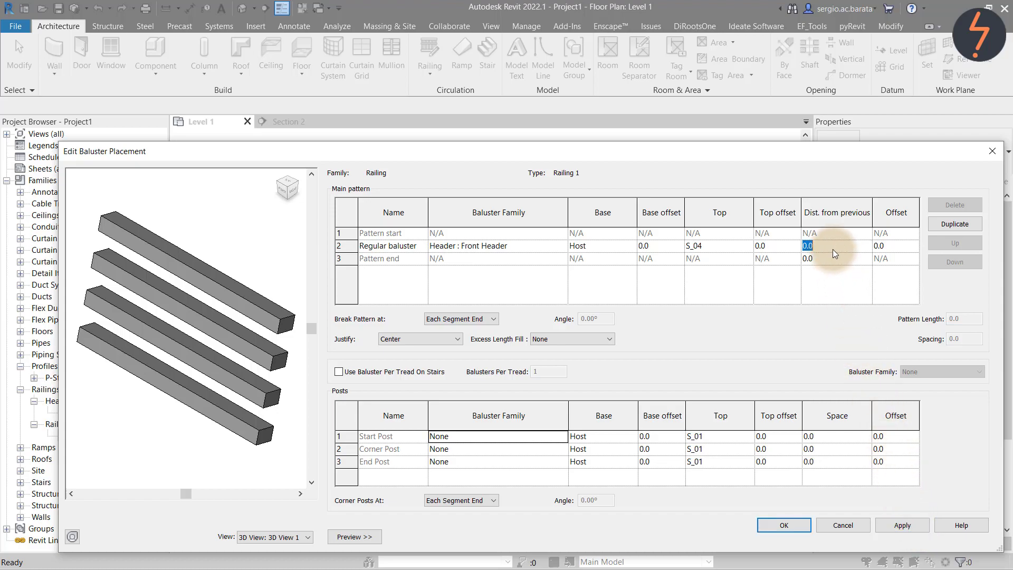
left_click(914, 526)
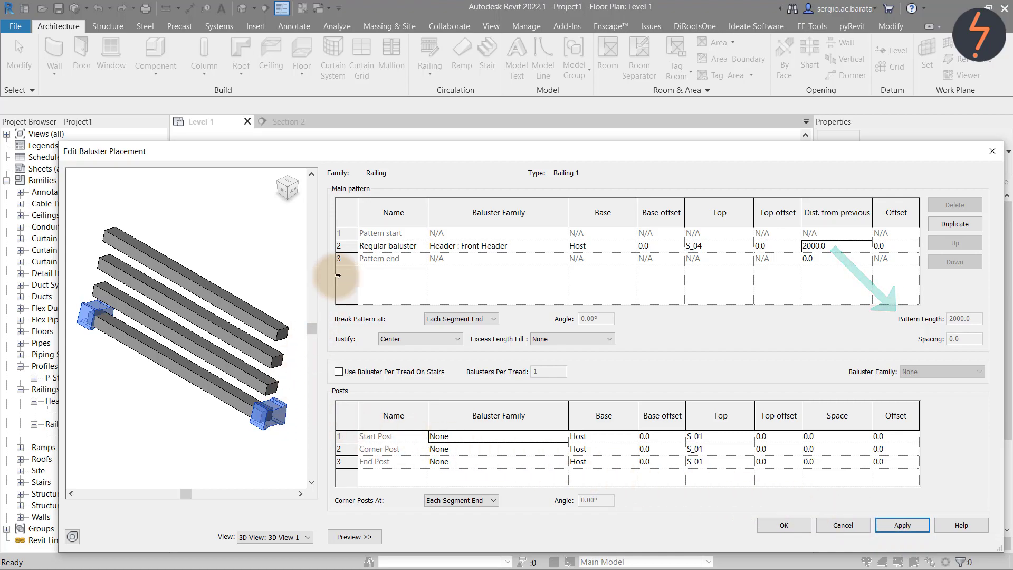
- Duplicate the header baluster row and set the copy's distance from previous to 0
left_click(348, 247)
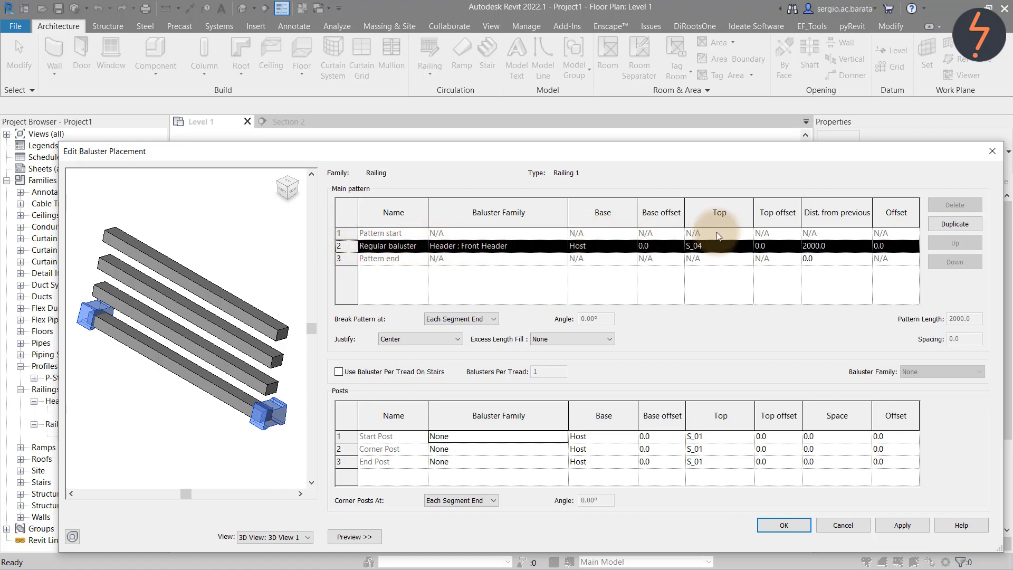
left_click(940, 225)
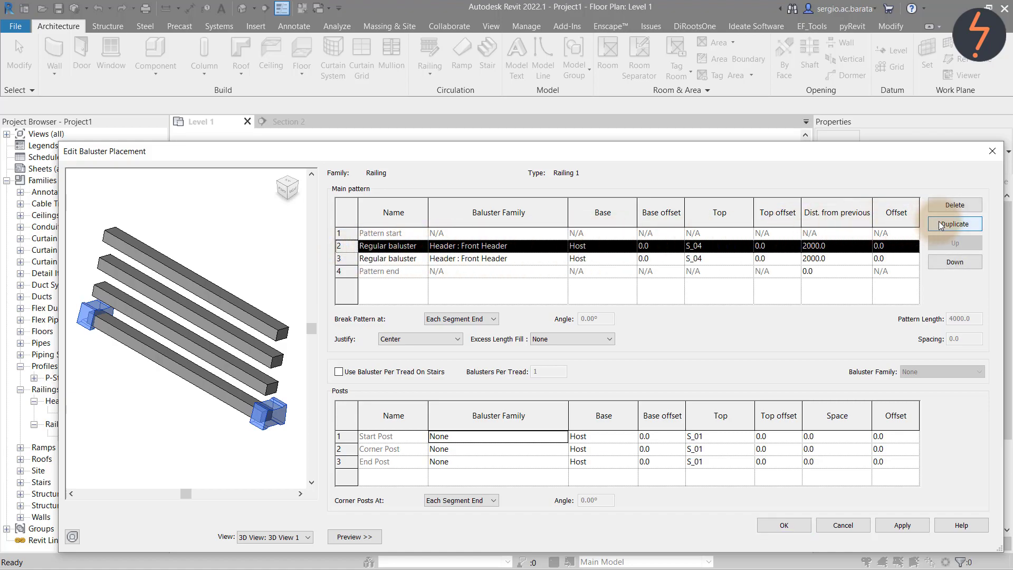
left_click(853, 247)
type("0")
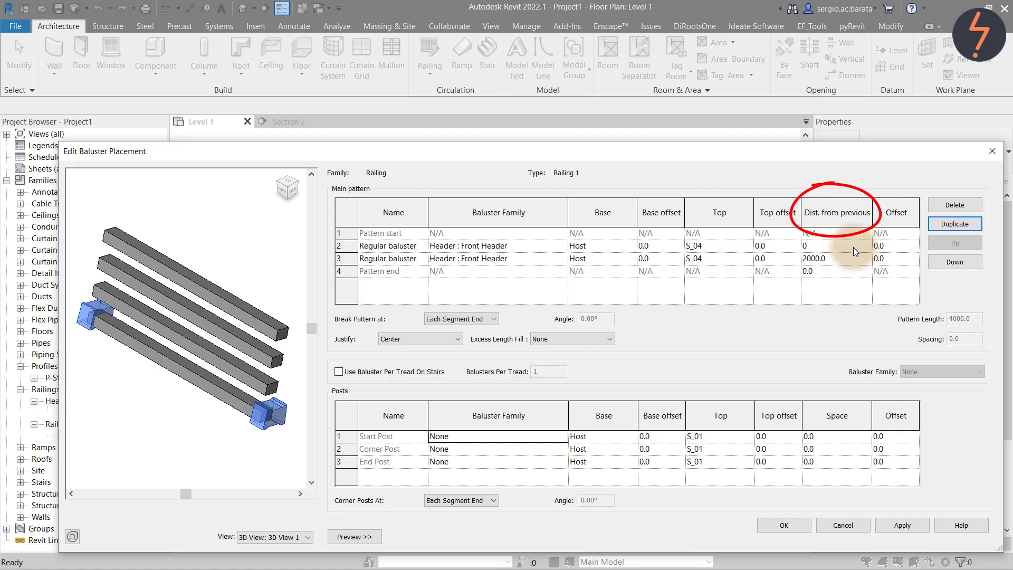
key("Return")
- Add two more header copies for four header rows, apply, and select the last header's name
left_click(338, 245)
left_click(955, 224)
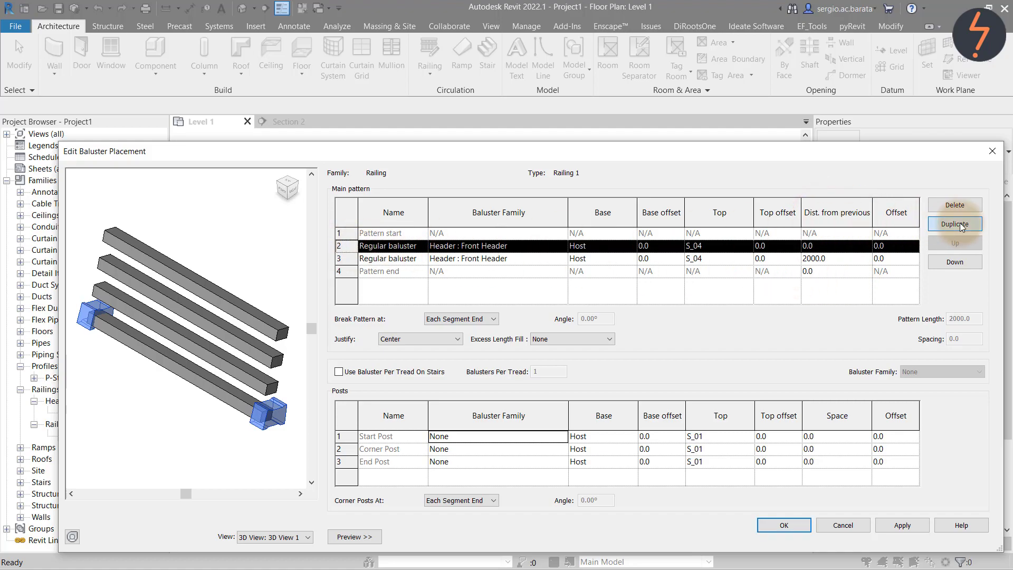
left_click(956, 223)
left_click(902, 525)
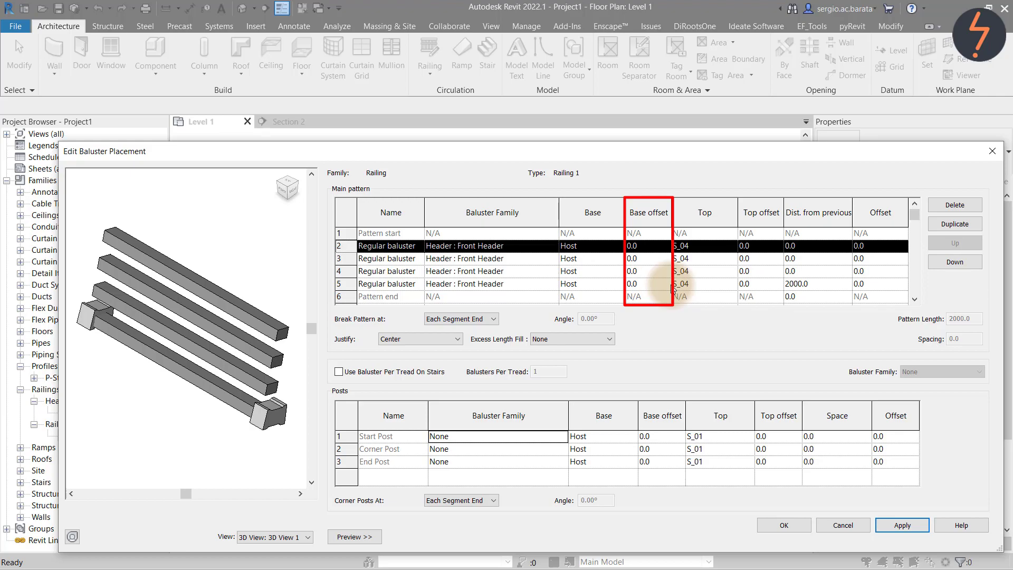
left_click(419, 285)
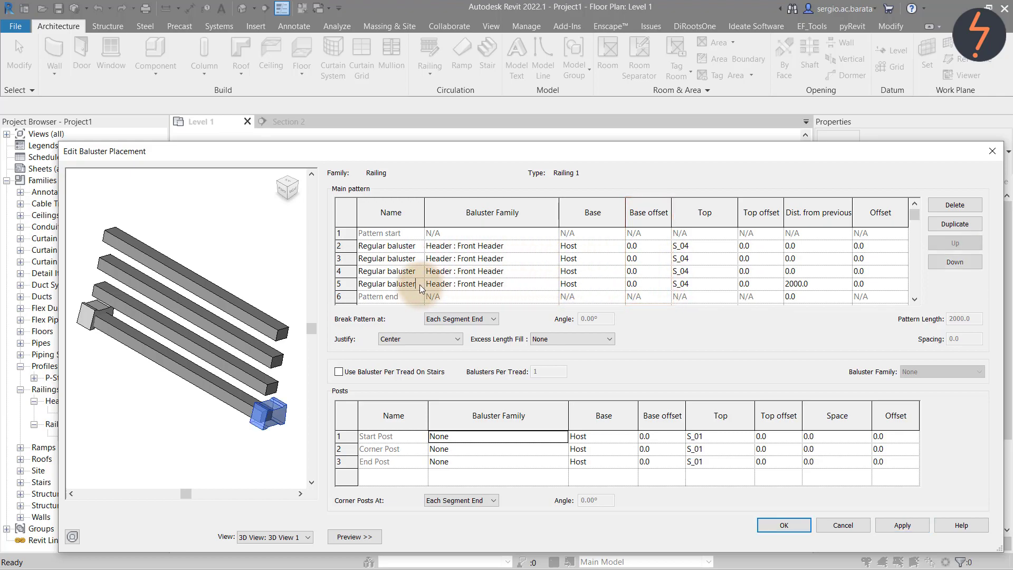
left_click_drag(420, 284, 351, 286)
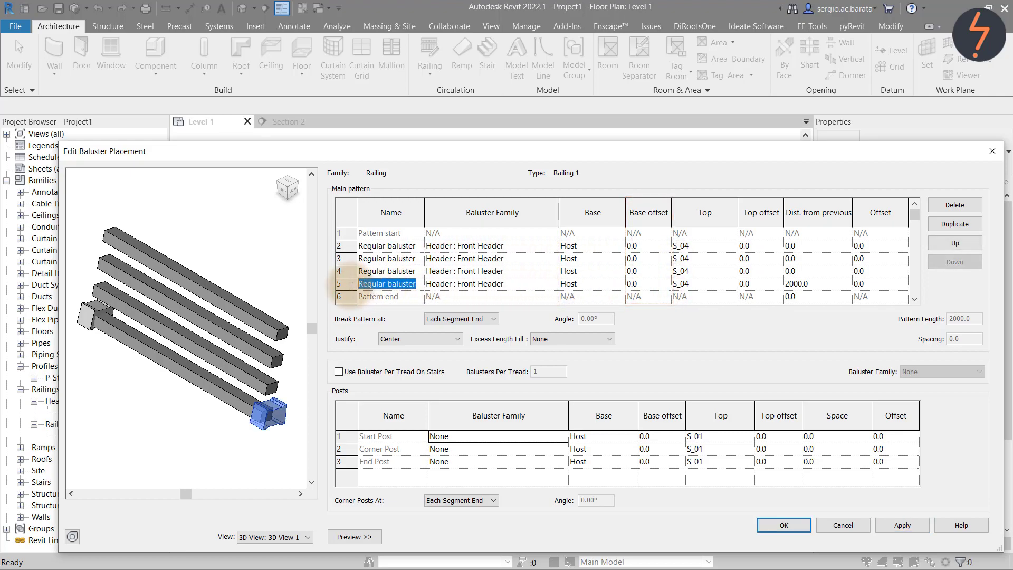
- Rename the four header rows H_01, H_02, H_03 and H_04 and apply
type("H_01")
left_click(375, 271)
type("H_02")
left_click_drag(420, 258, 350, 259)
type("H_03")
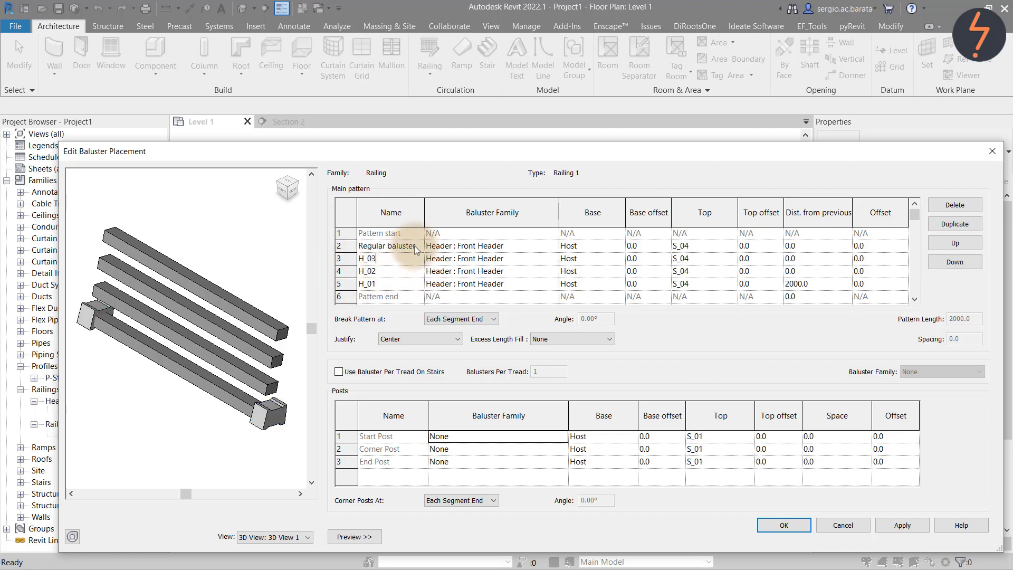
left_click_drag(418, 246, 350, 246)
type("H_04")
left_click(894, 525)
- Give H_02 offset -60.5 and H_01–H_03 base offsets 112.8, 355.8 and 597.9
left_click(338, 270)
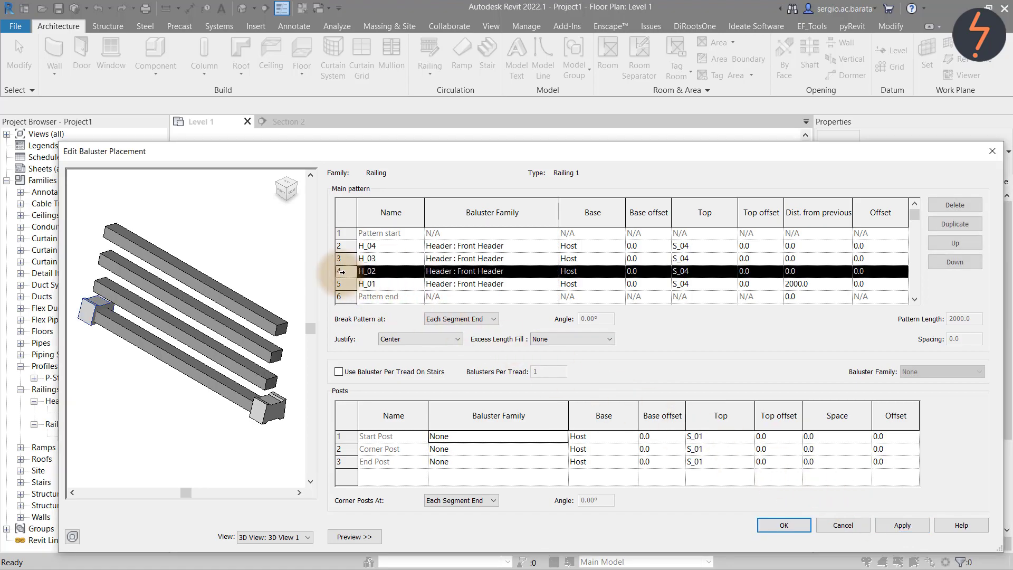
left_click(877, 272)
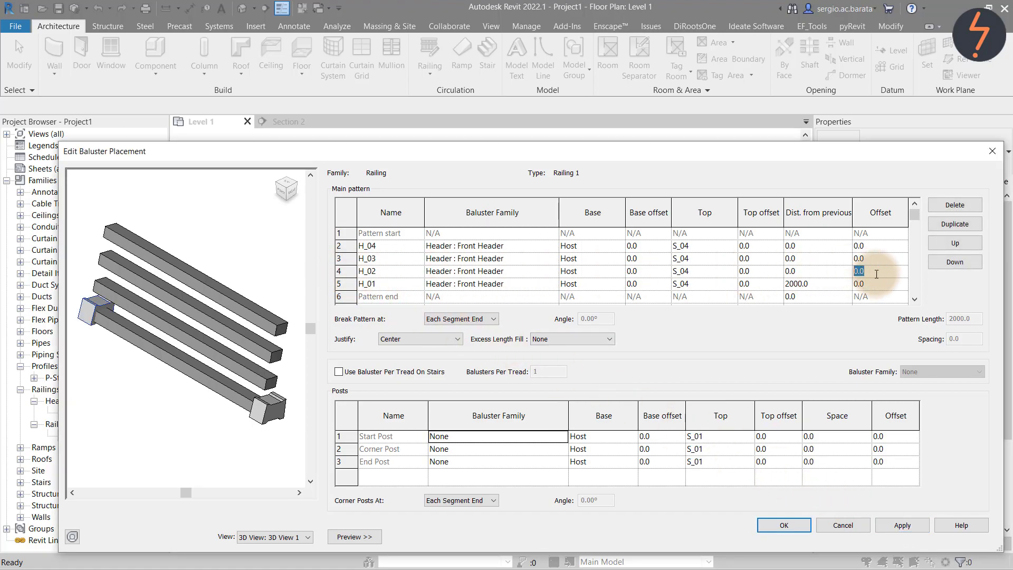
type("-60.5")
key("Return")
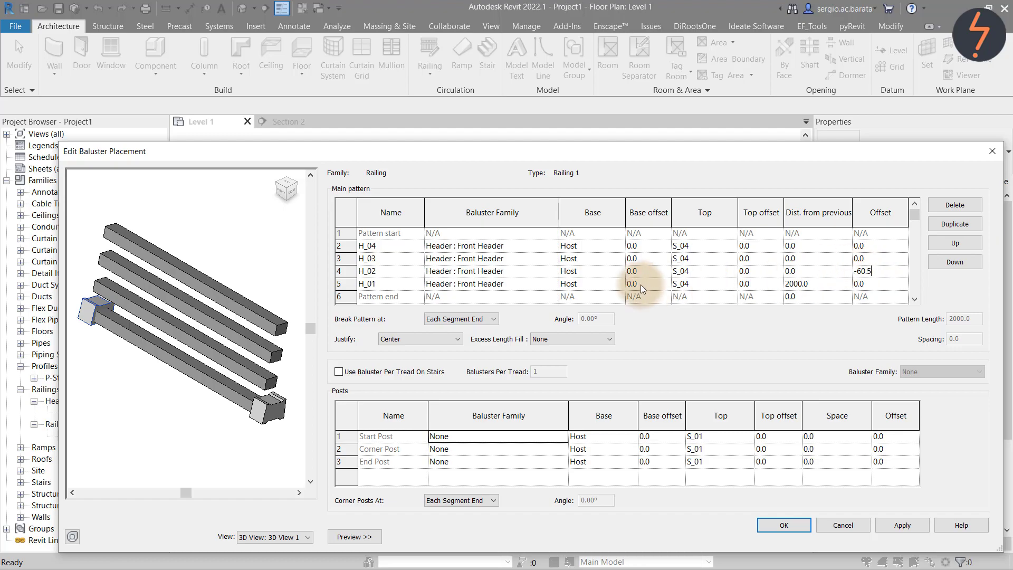
left_click(641, 284)
type("112.8")
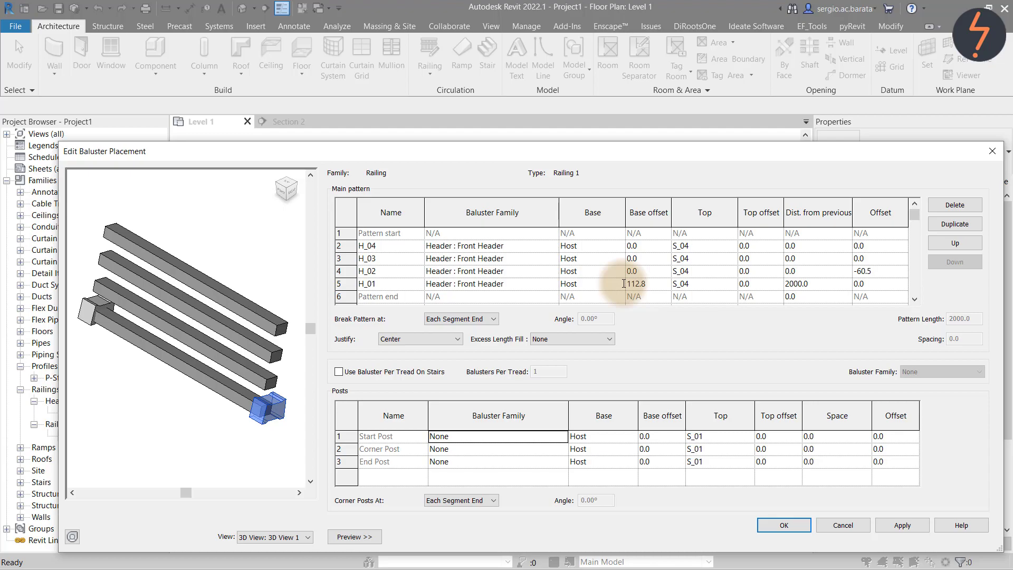
left_click(652, 272)
type("355.8")
left_click(654, 256)
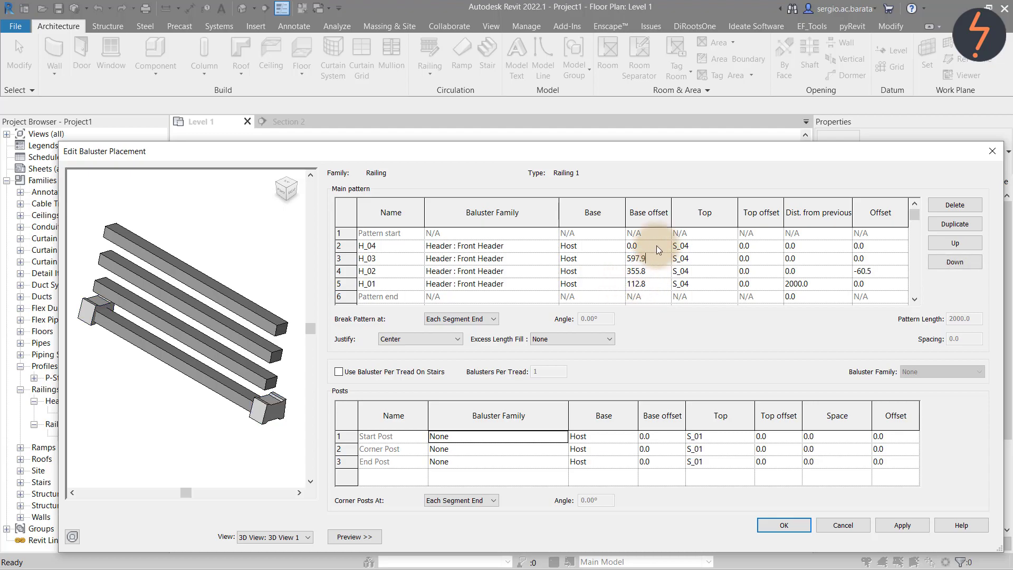
type("597.9")
- Set H_04's base offset to 840.5, H_03's offset to -121.0, and begin H_04's negative offset
left_click(657, 245)
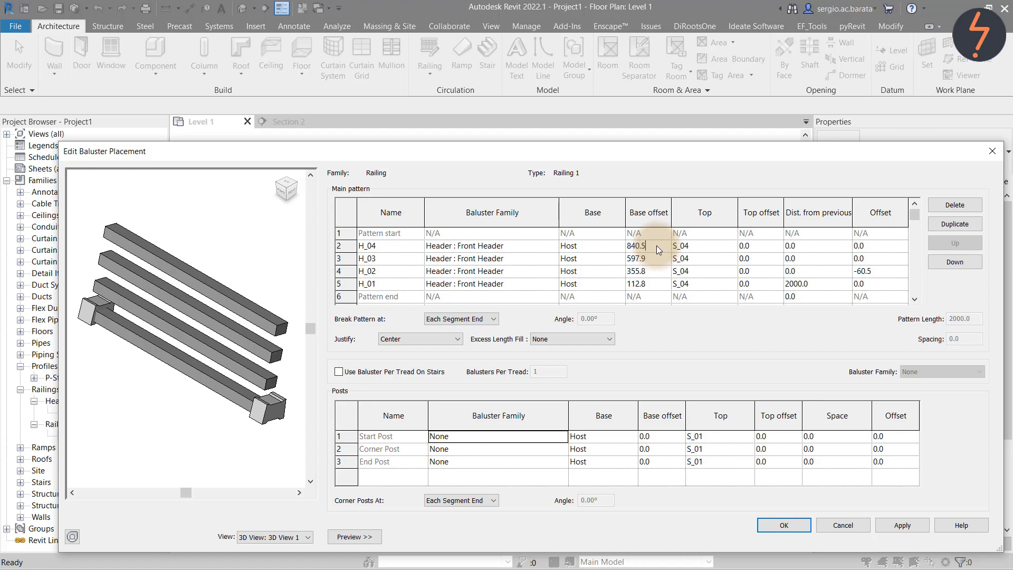
left_click(875, 261)
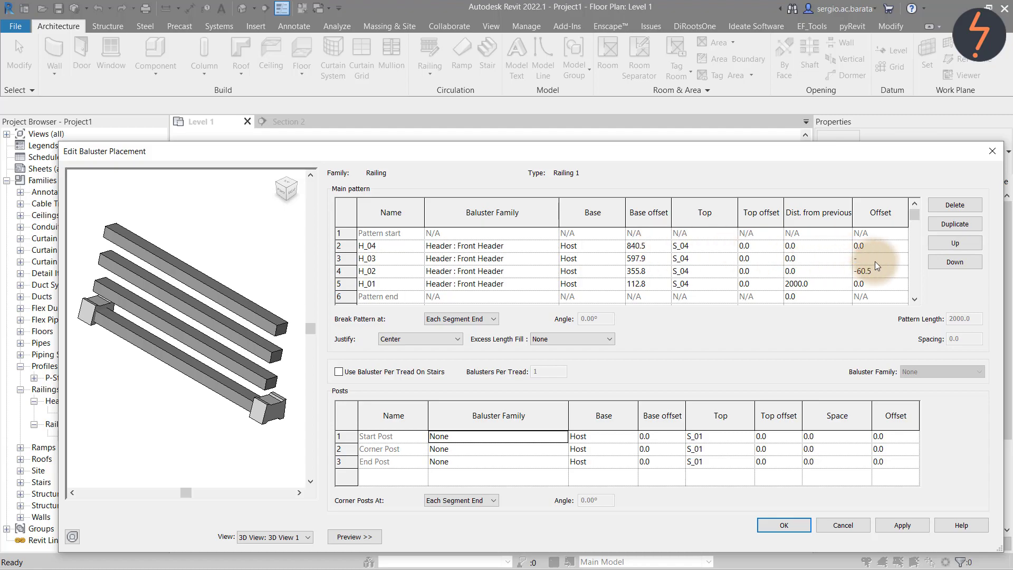
left_click(879, 244)
type("-181.3")
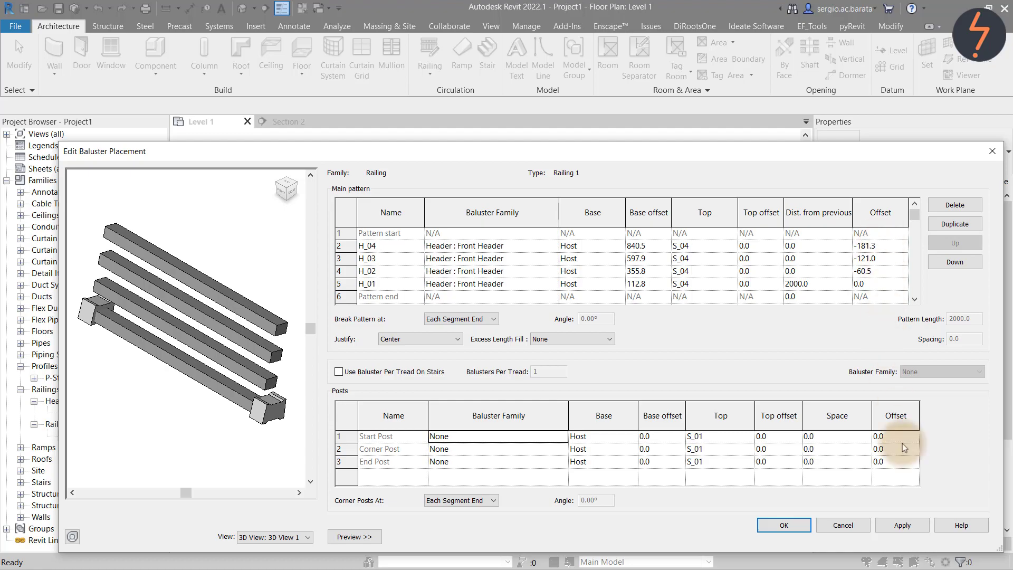
- Apply the offsets, dismiss the top-below-bottom warning, delete the H_04 row, and apply again
left_click(910, 525)
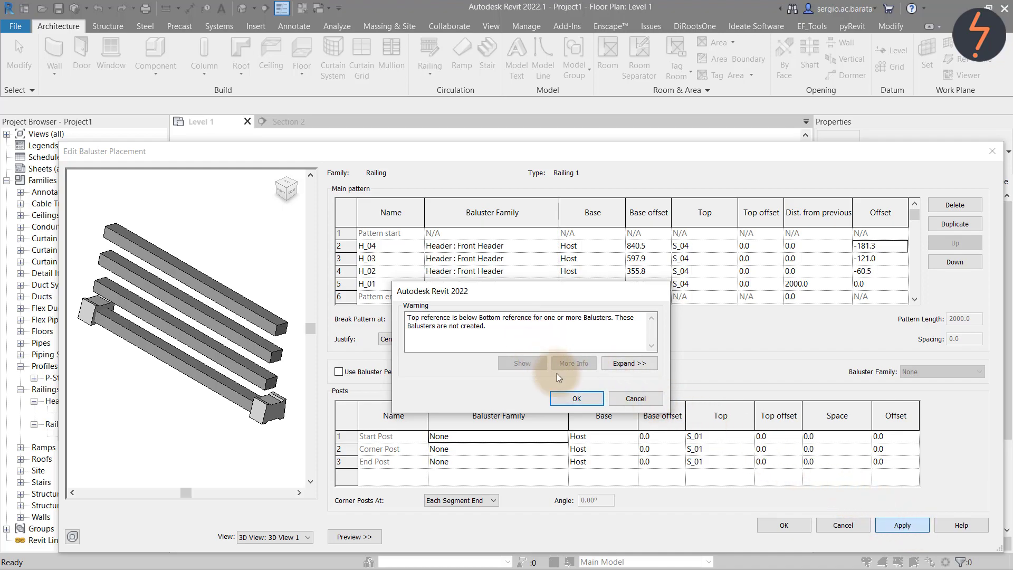
left_click(576, 399)
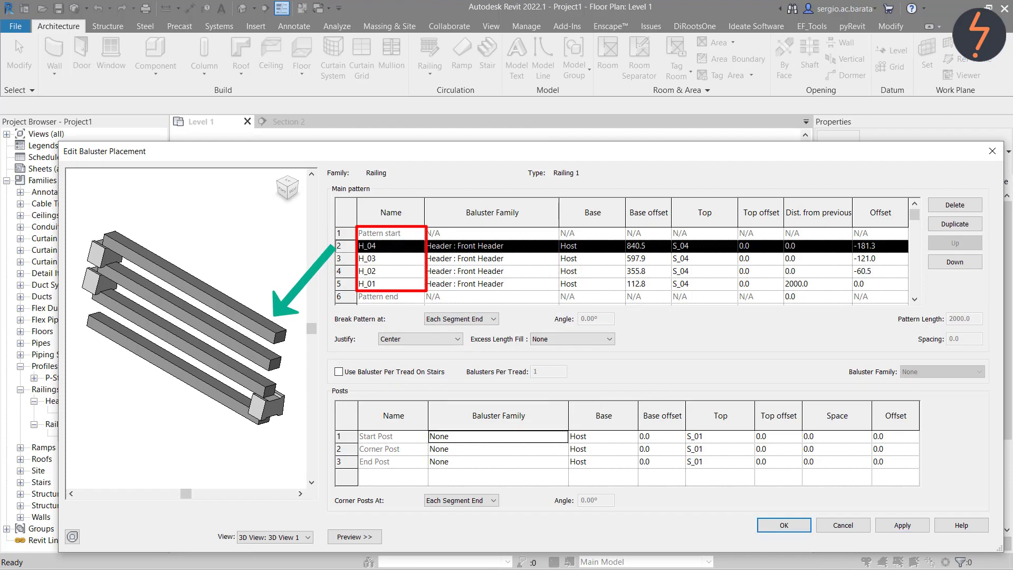
left_click(978, 206)
left_click(919, 525)
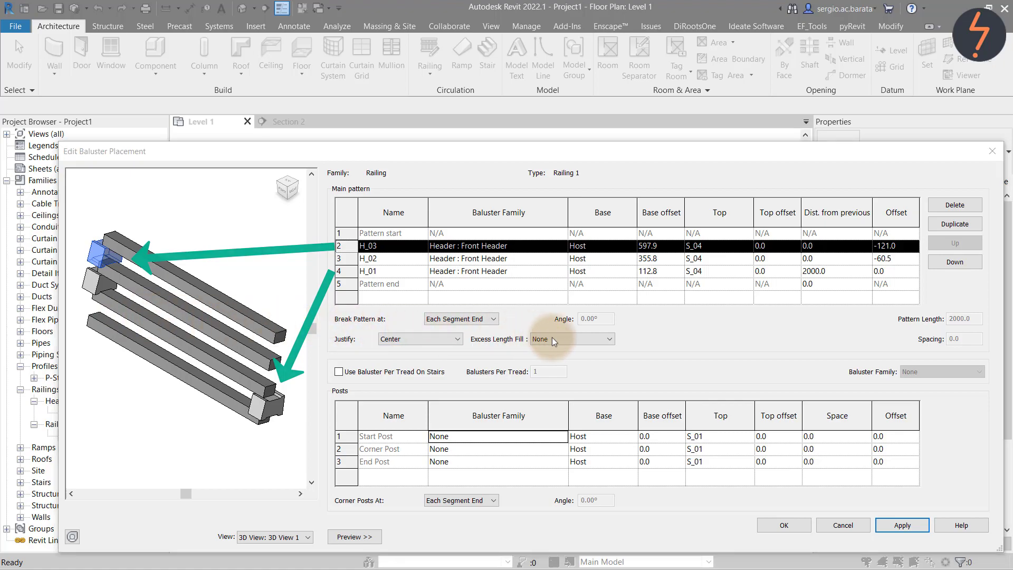
- Fill excess length by truncating the pattern, preview in right elevation, and confirm baluster placement
left_click(583, 338)
left_click(601, 359)
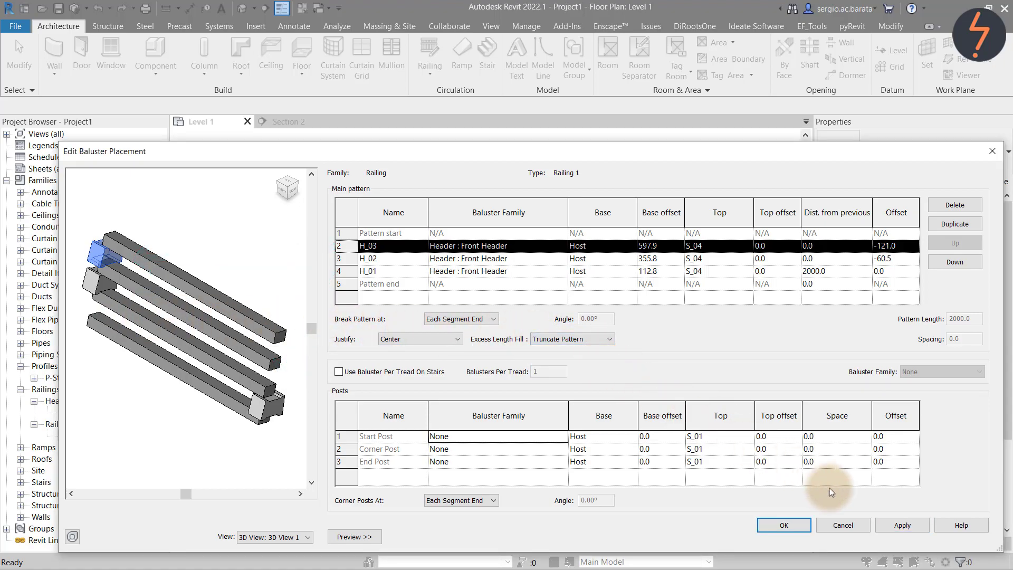
left_click(899, 526)
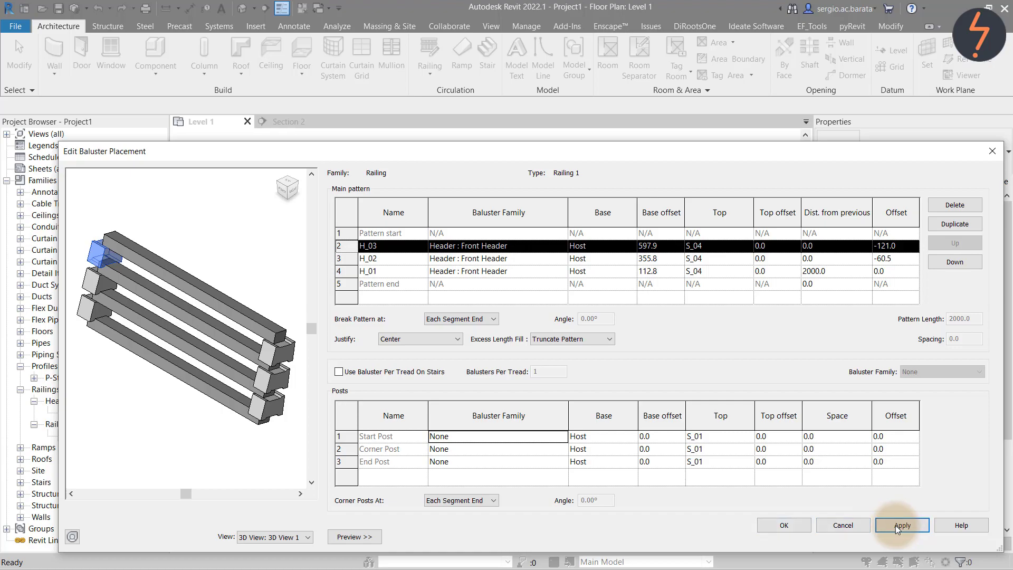
left_click(308, 535)
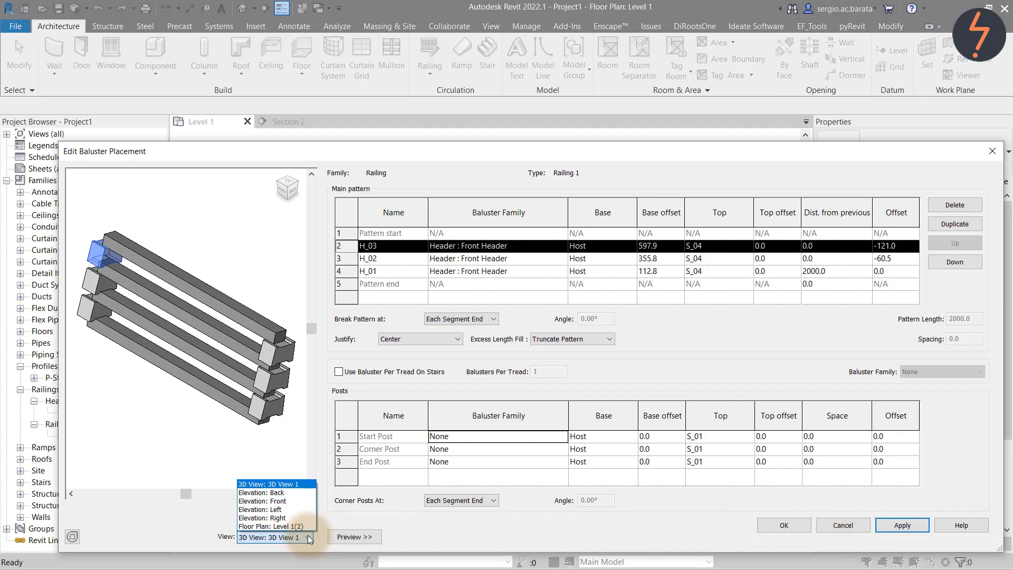
left_click(300, 517)
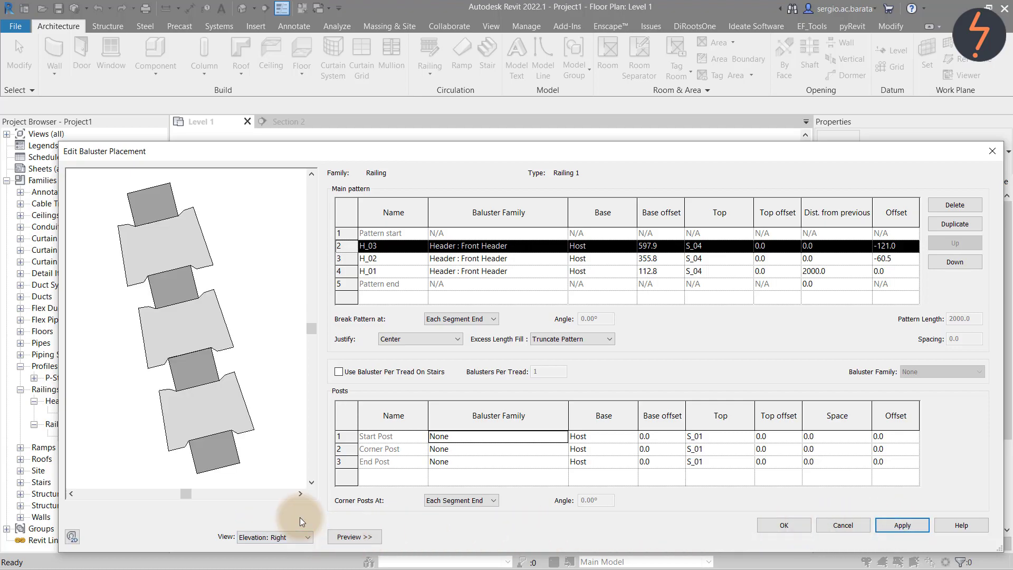
left_click(891, 526)
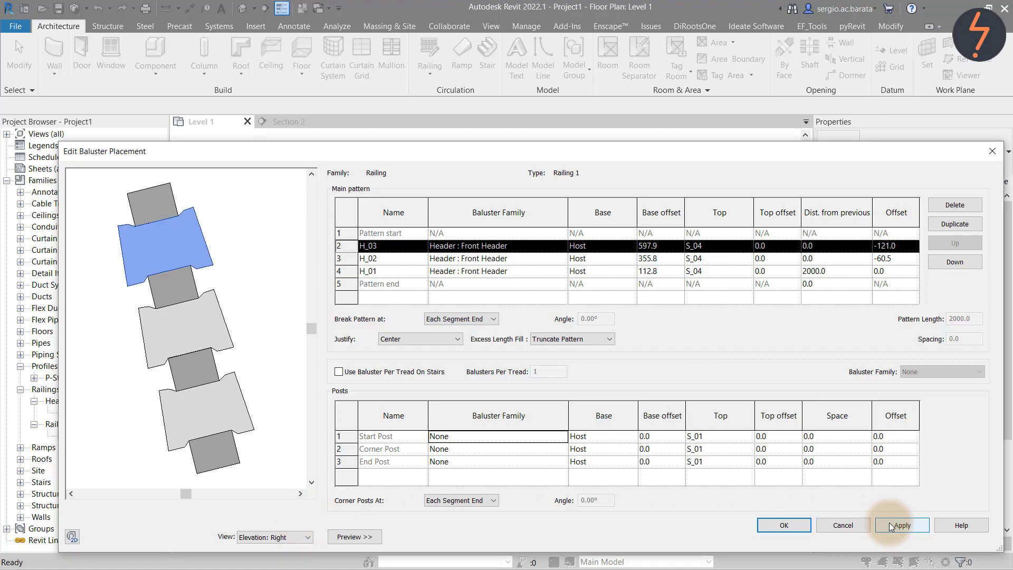
left_click(784, 526)
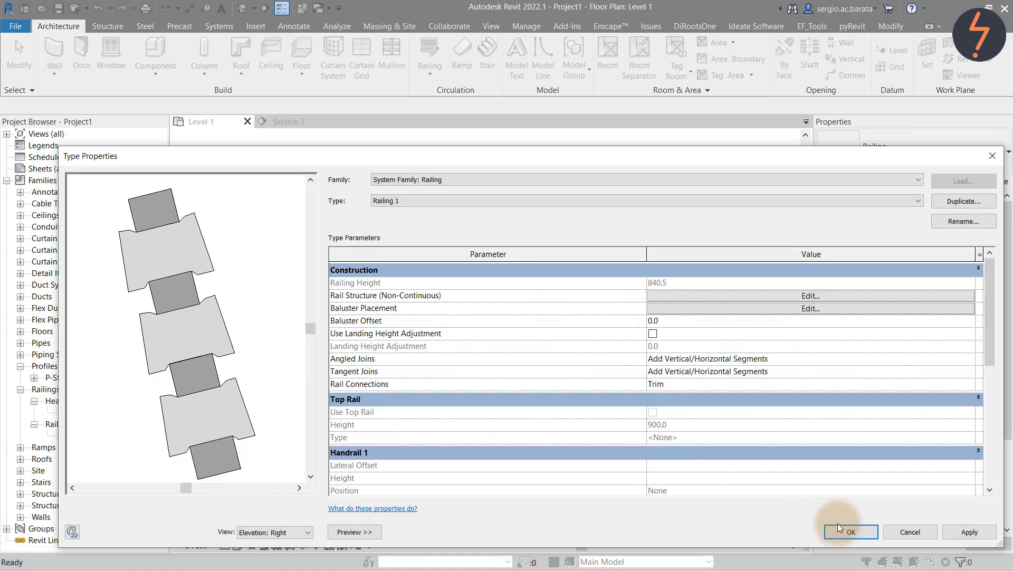
- Apply and confirm the Railing 1 type property changes
left_click(980, 530)
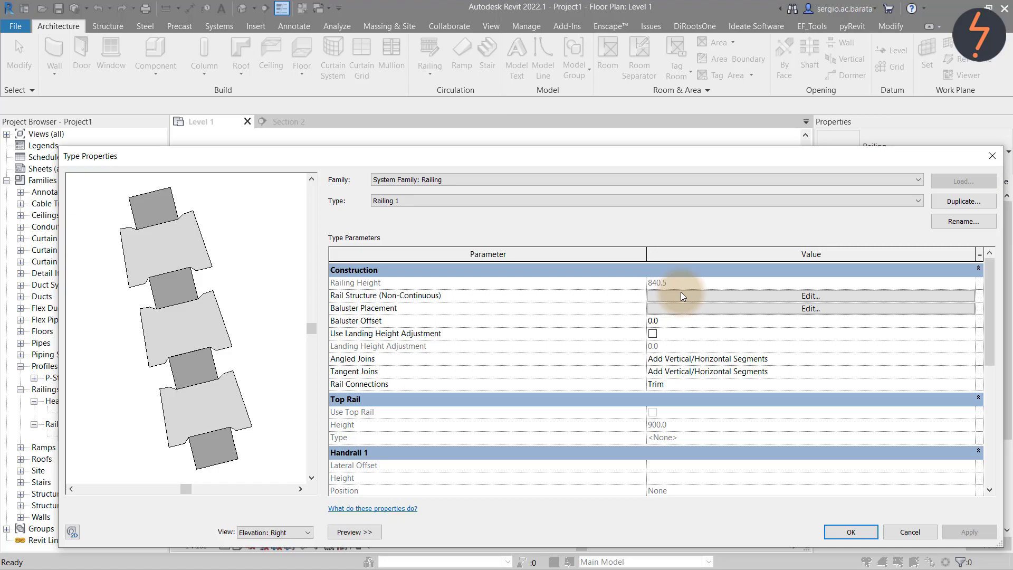
left_click(851, 532)
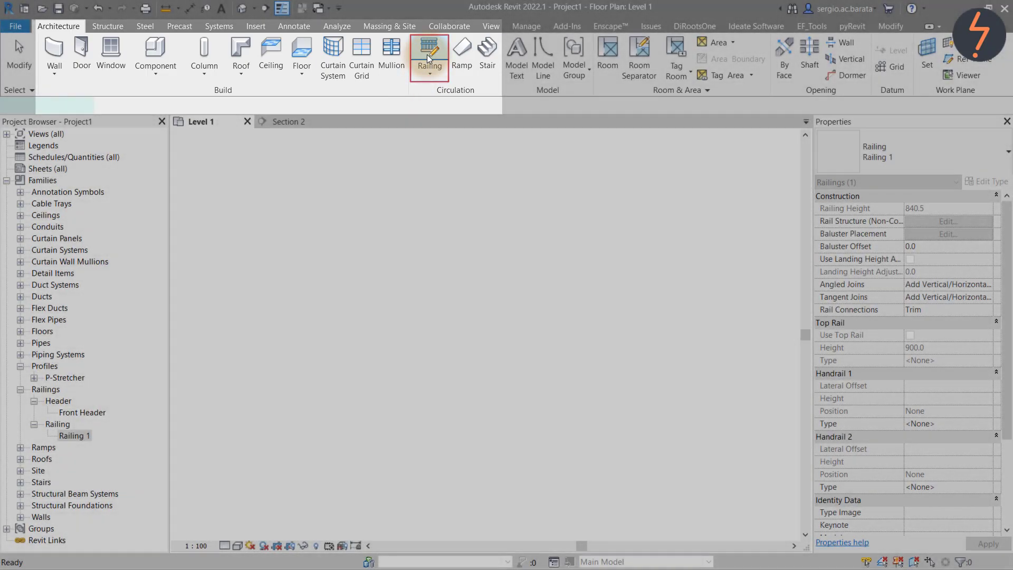
- Sketch a Railing 1 path on Level 1: an 1100 straight line ending in a semicircular arc
left_click(426, 56)
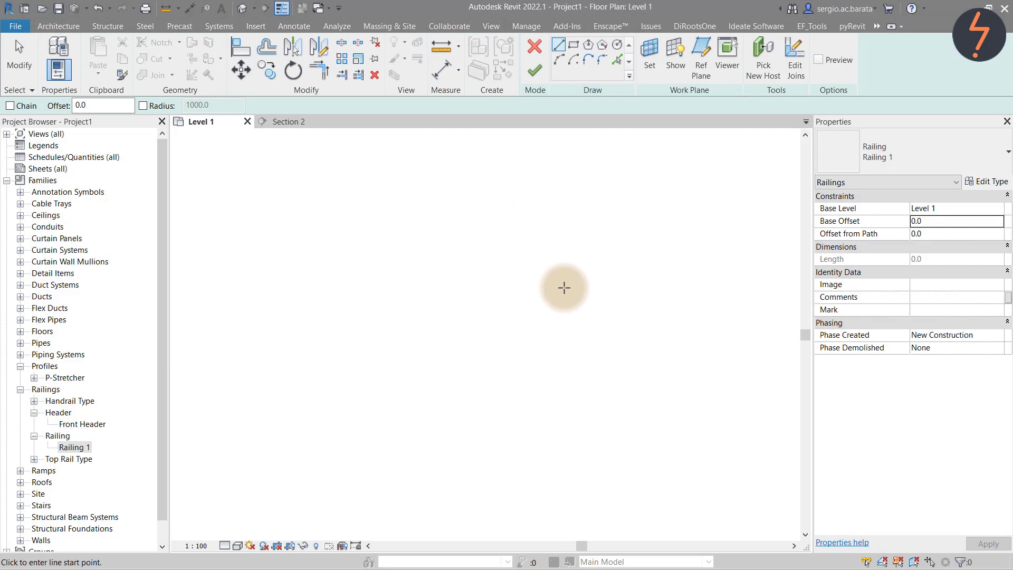
left_click(578, 304)
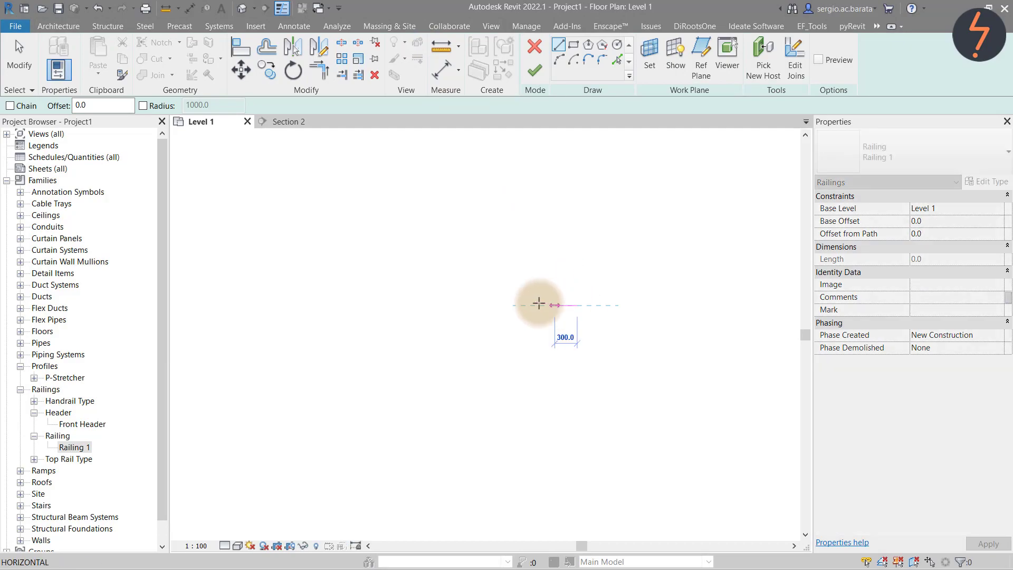
left_click(494, 304)
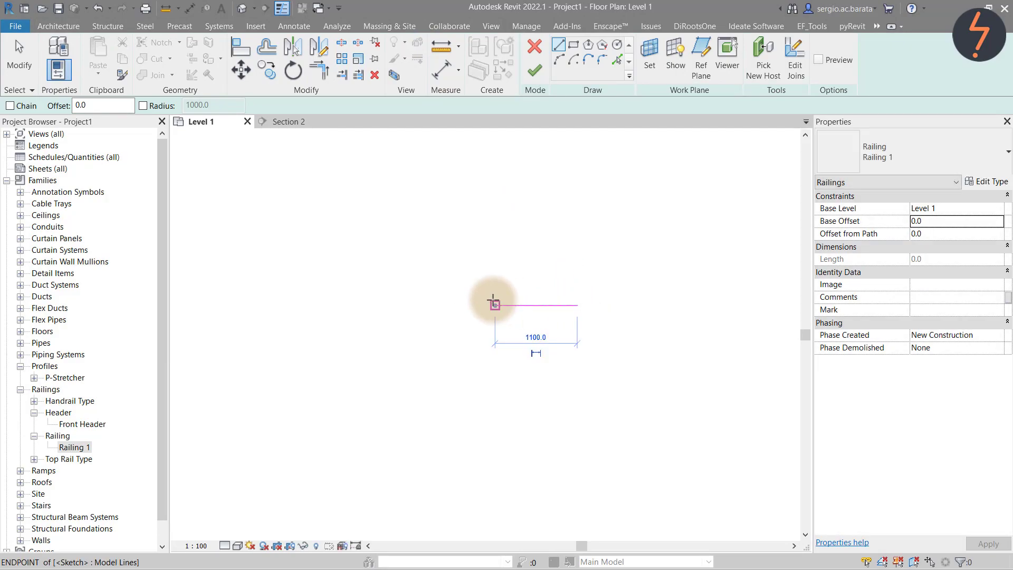
left_click(558, 59)
left_click(495, 306)
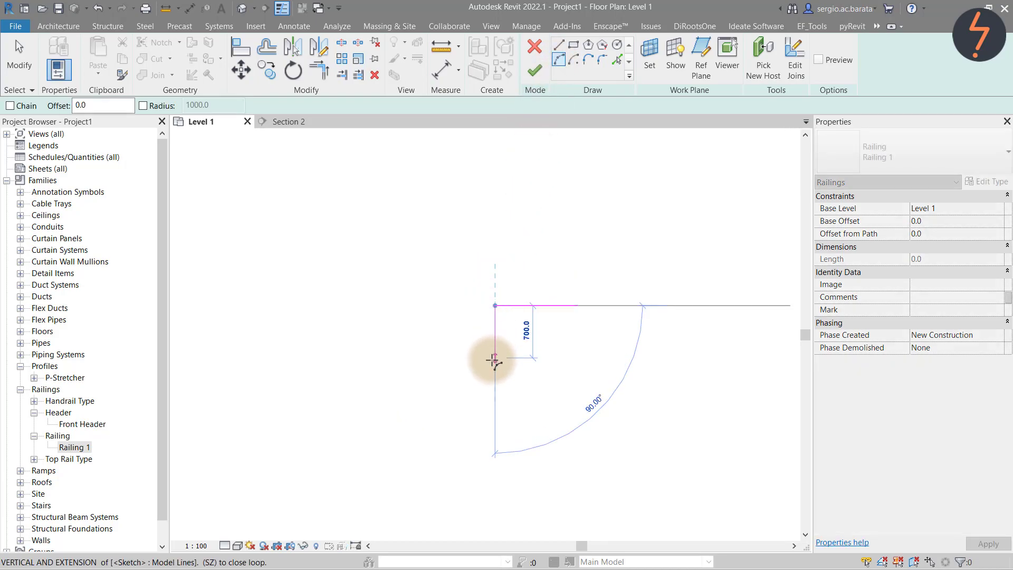
left_click(494, 357)
left_click(470, 338)
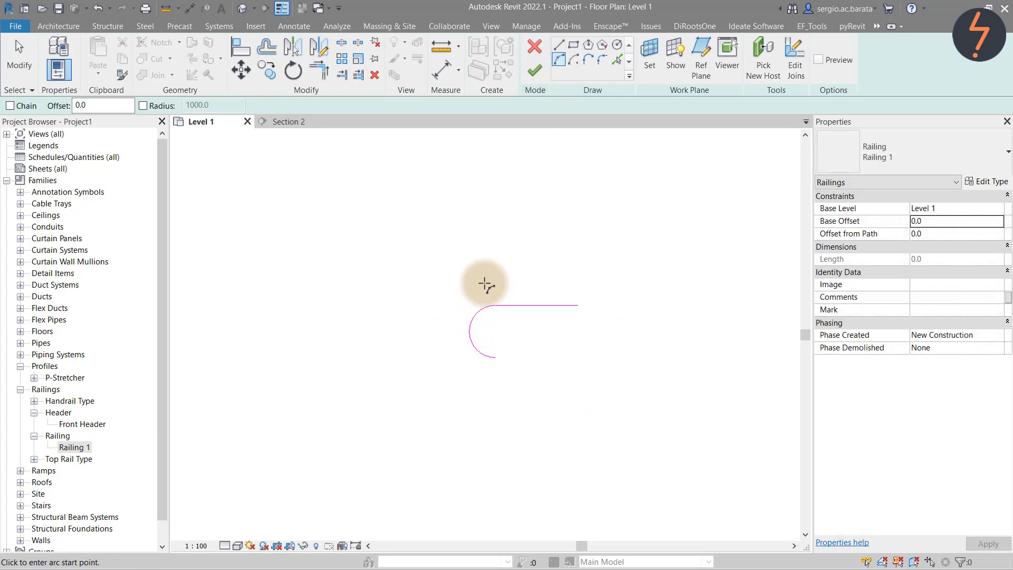
left_click(534, 70)
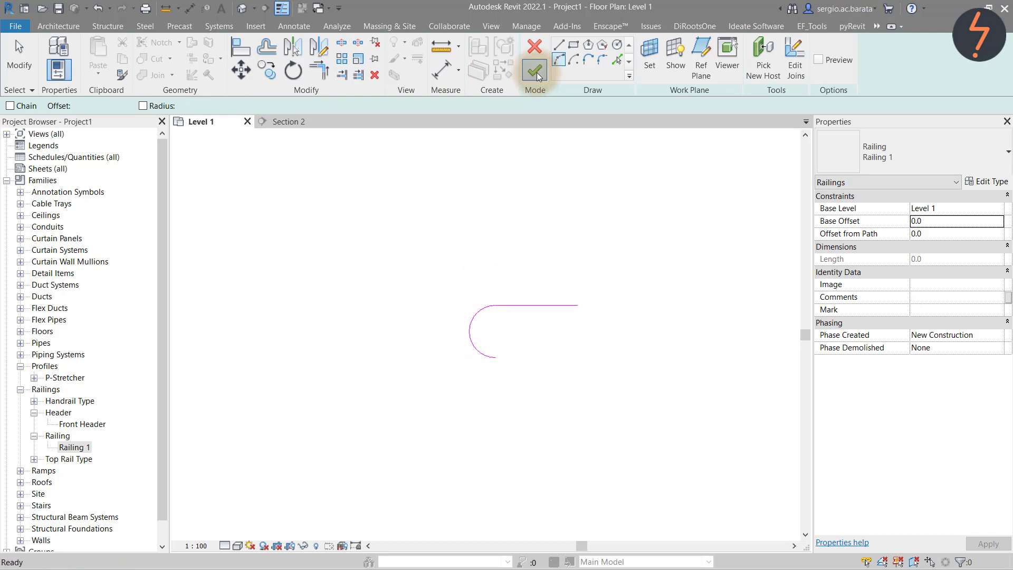
left_click(546, 151)
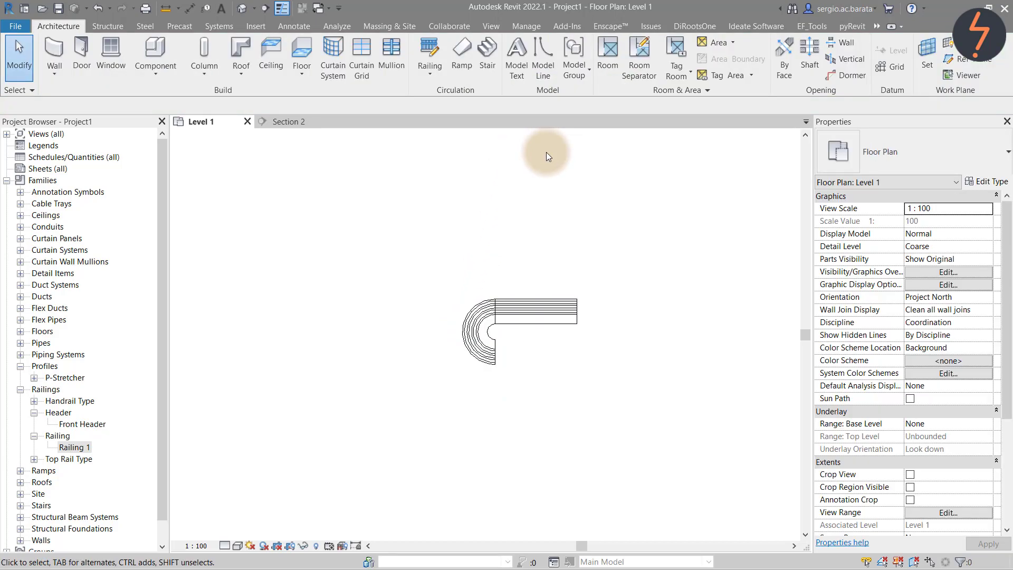
- Switch to the default 3D view and flip the new railing to the other side of its path
left_click(242, 8)
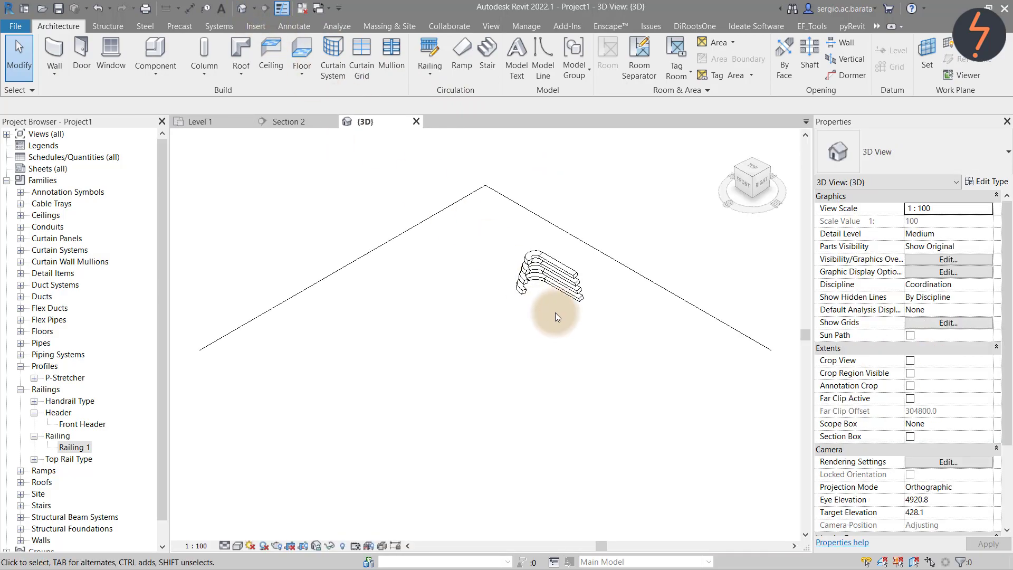
left_click(552, 290)
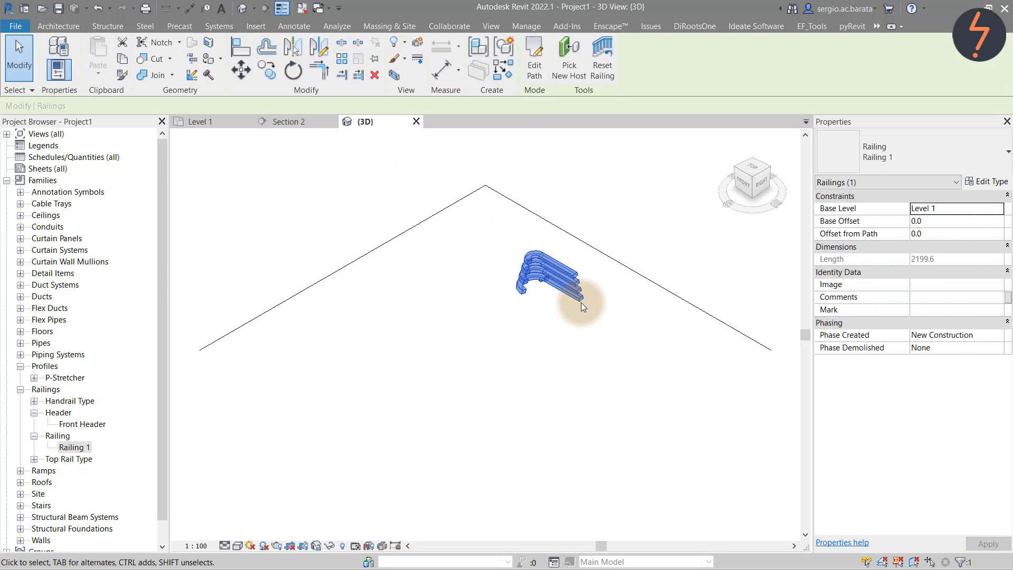
left_click(538, 284)
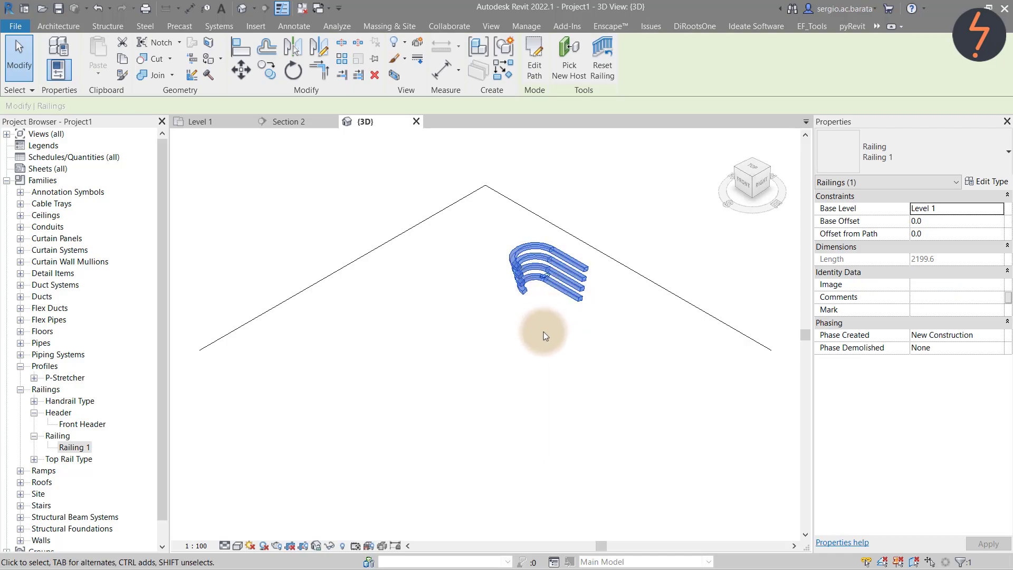
left_click(545, 339)
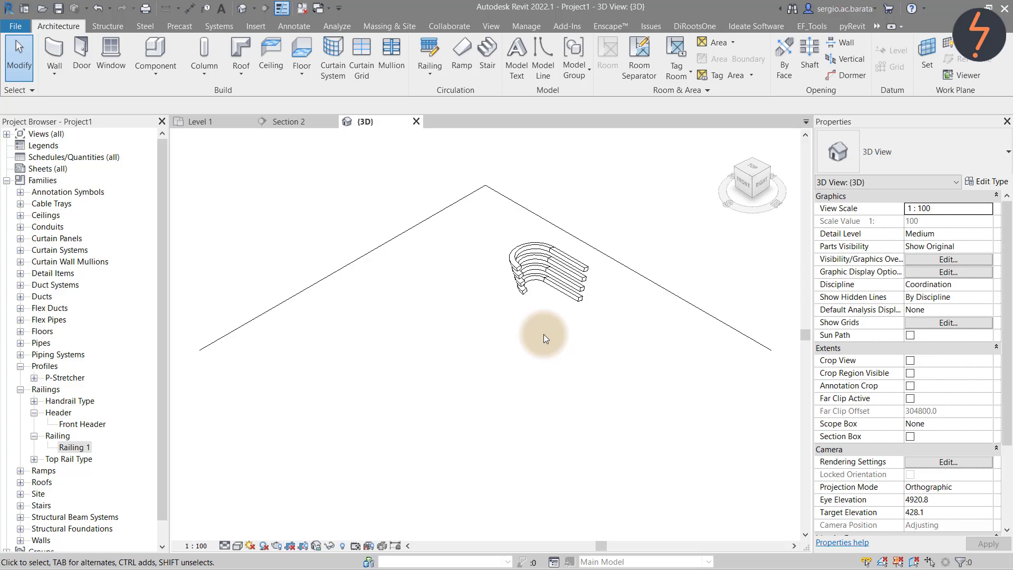
- Edit the railing path to lengthen the straight 1100 segment to 3000
left_click(573, 294)
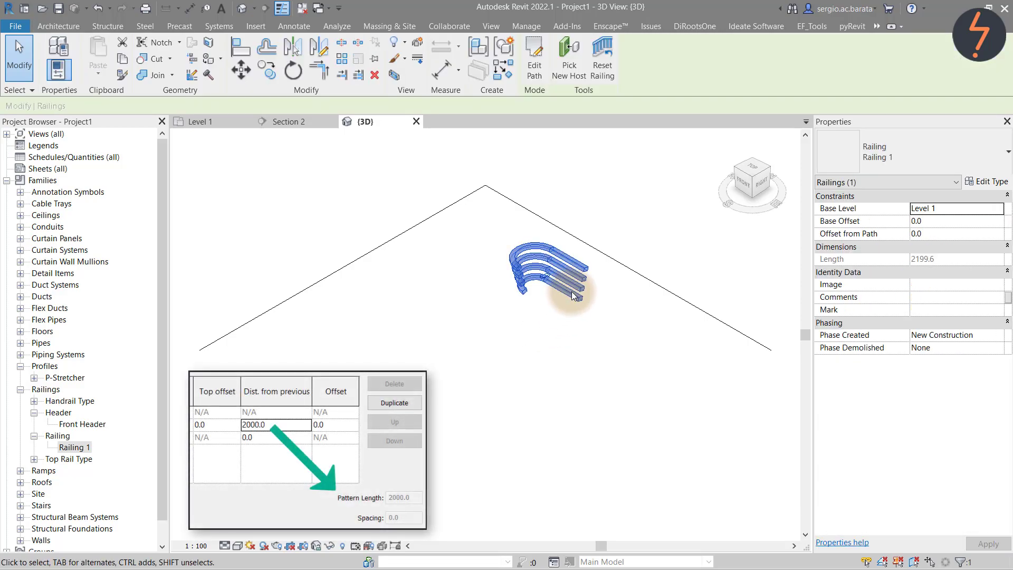
left_click(535, 59)
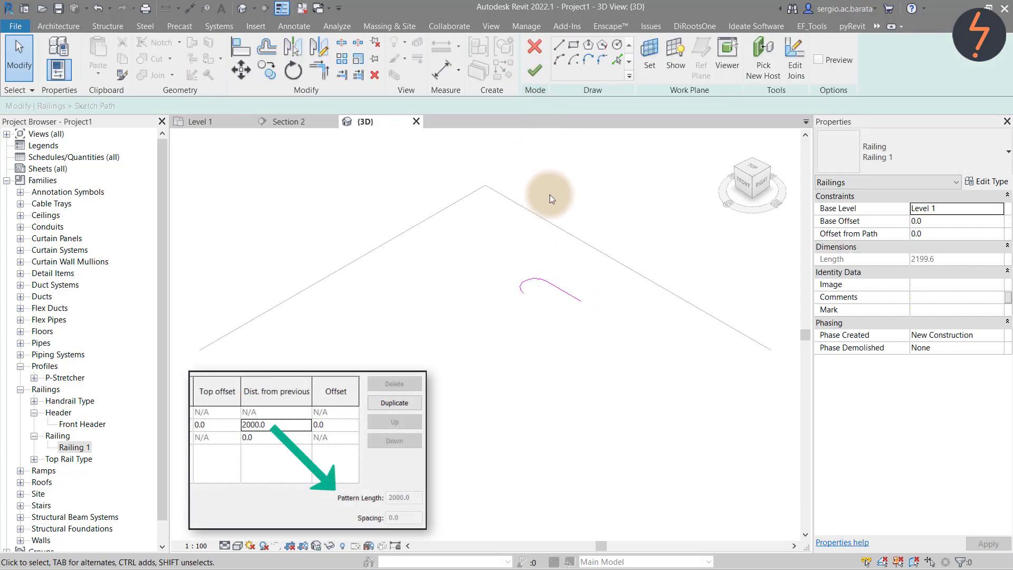
left_click(564, 291)
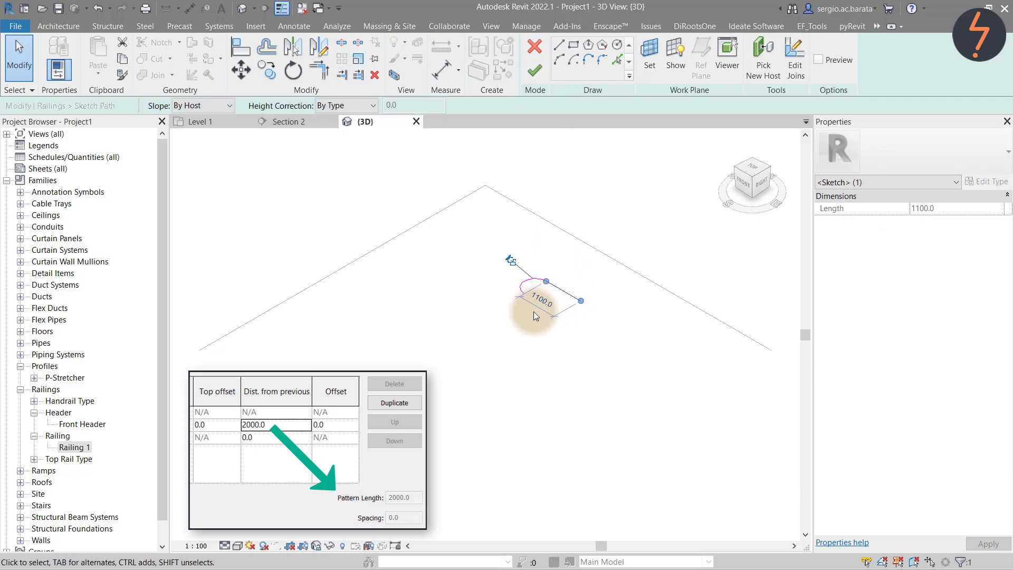
left_click(533, 311)
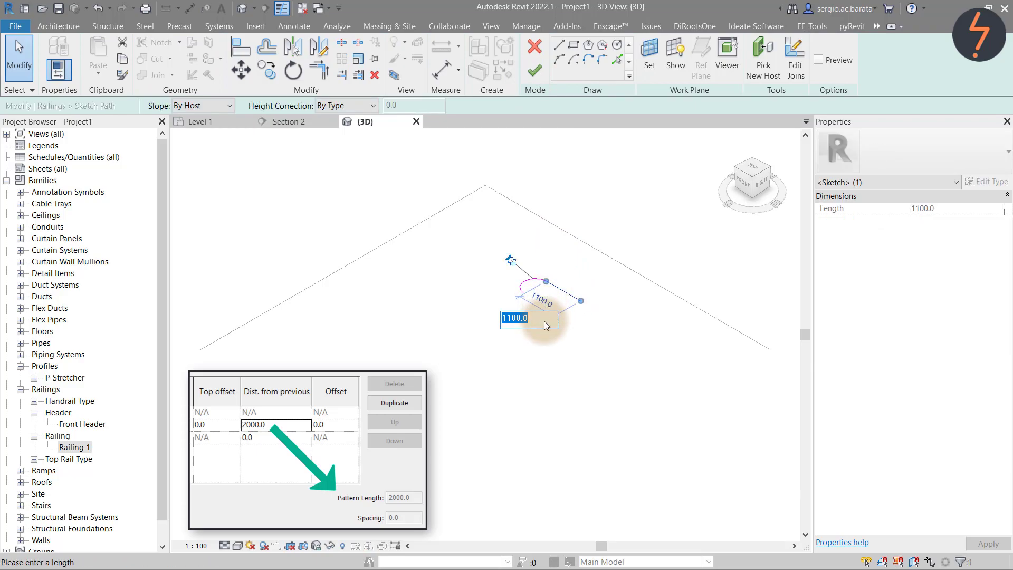
type("3000")
key("Return")
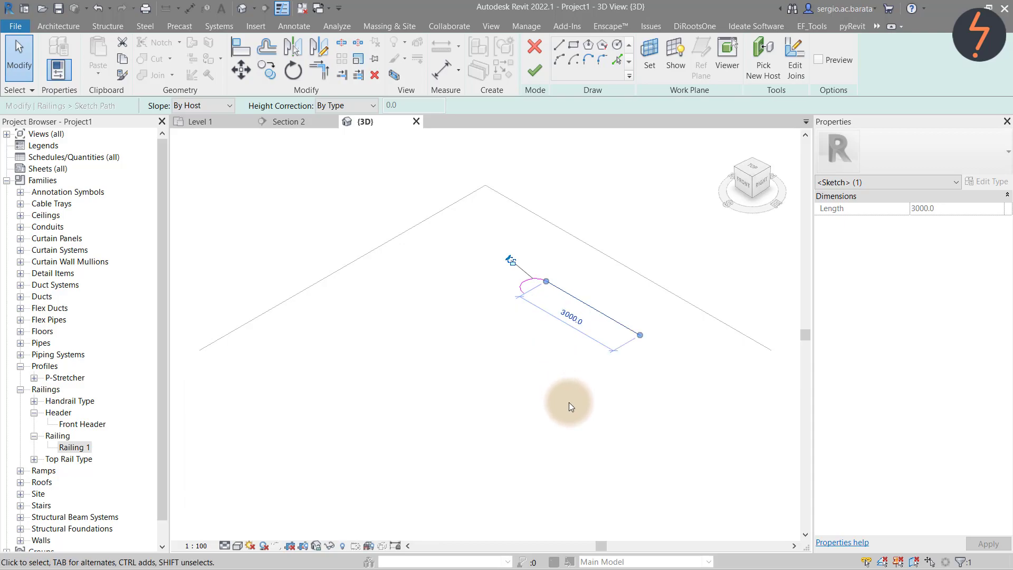
left_click(569, 403)
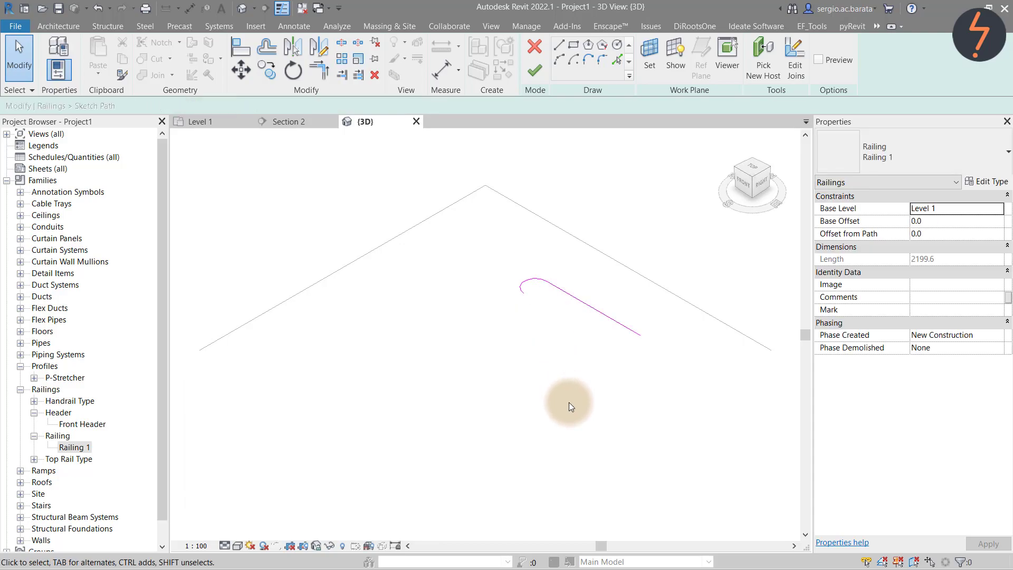
left_click(536, 74)
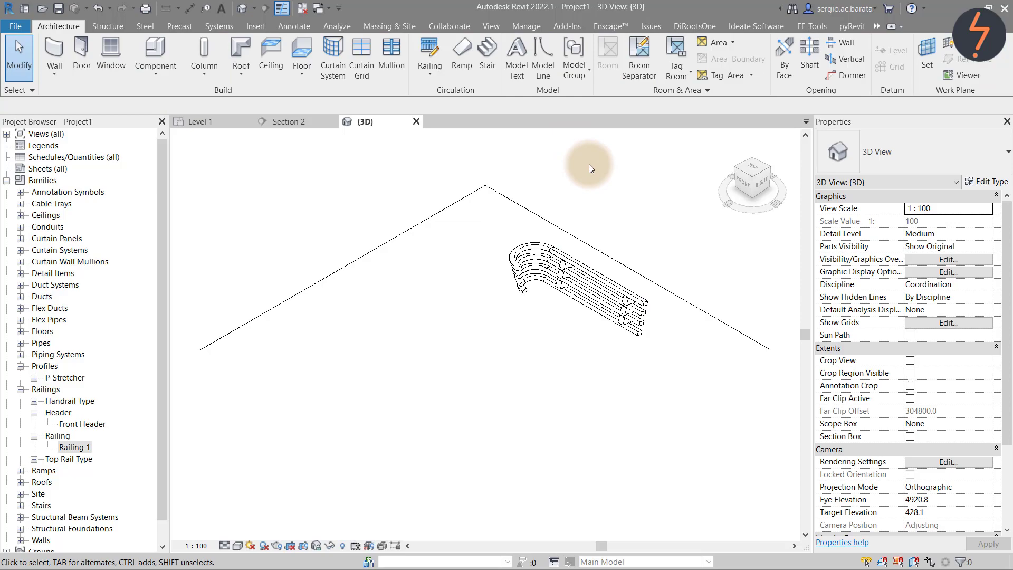
- Extend the railing path with an additional straight line segment from the path's end
double_click(543, 243)
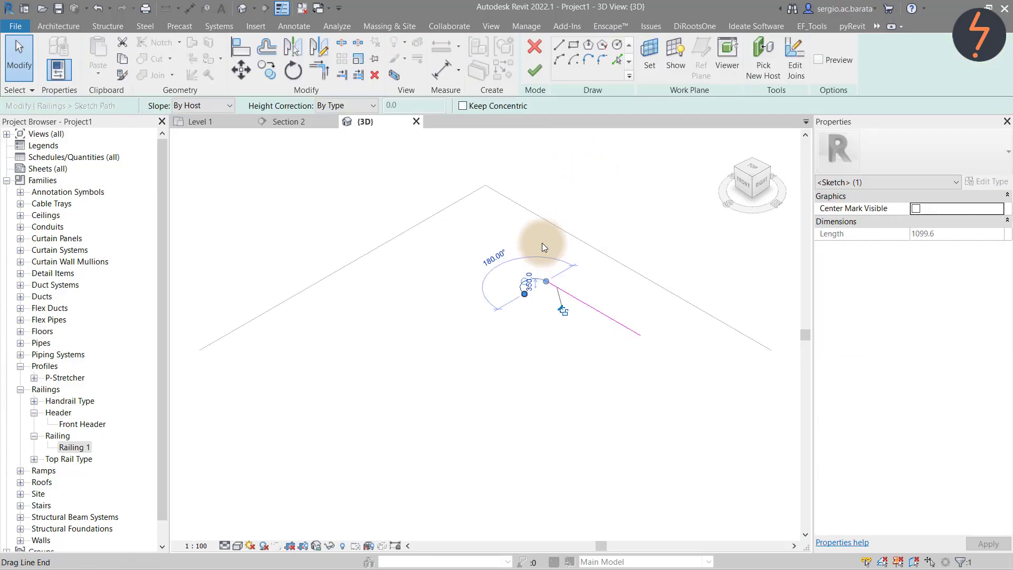
left_click(542, 243)
left_click(559, 59)
left_click(546, 281)
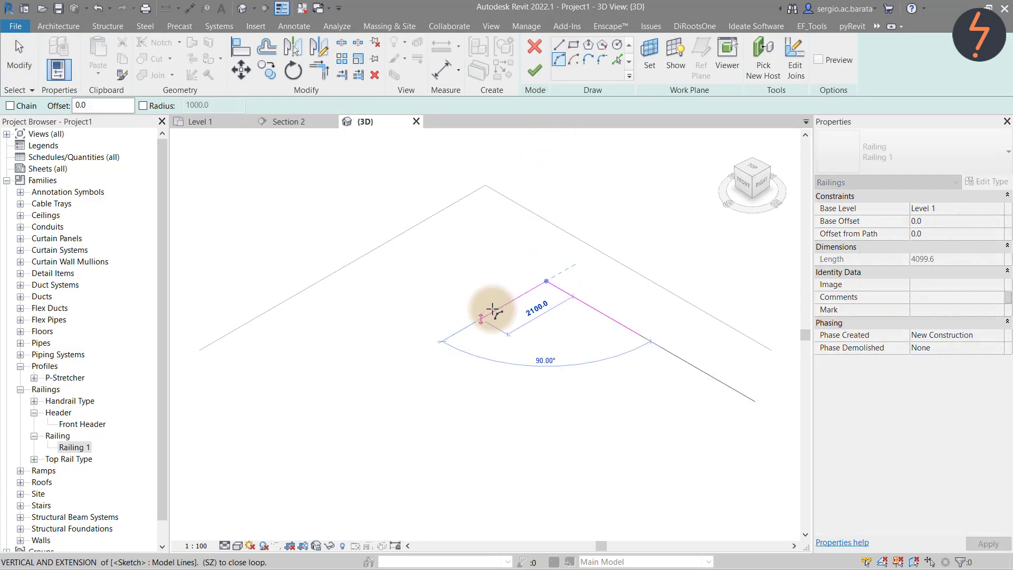
left_click(468, 325)
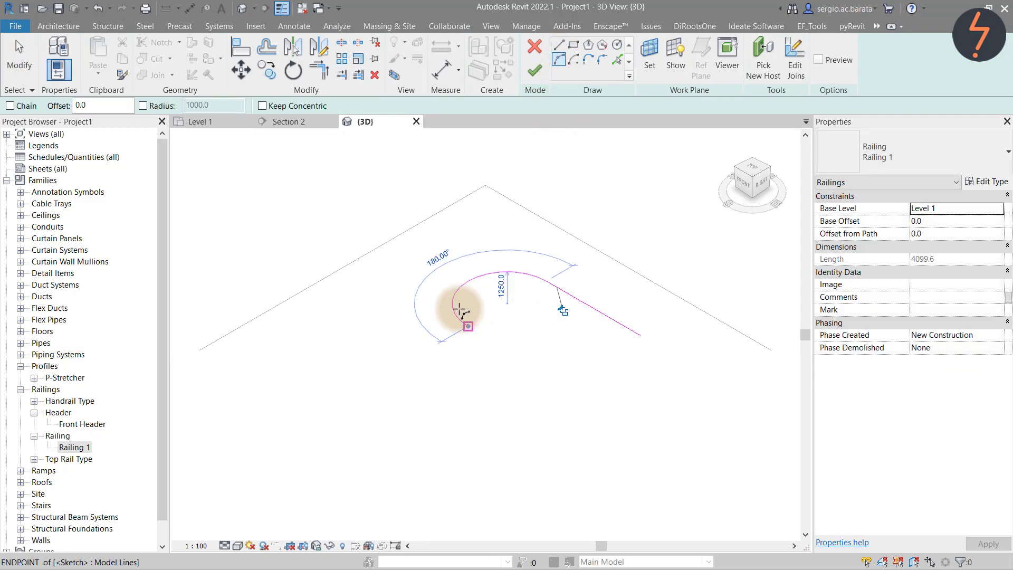
key("Escape")
left_click(535, 70)
left_click(507, 360)
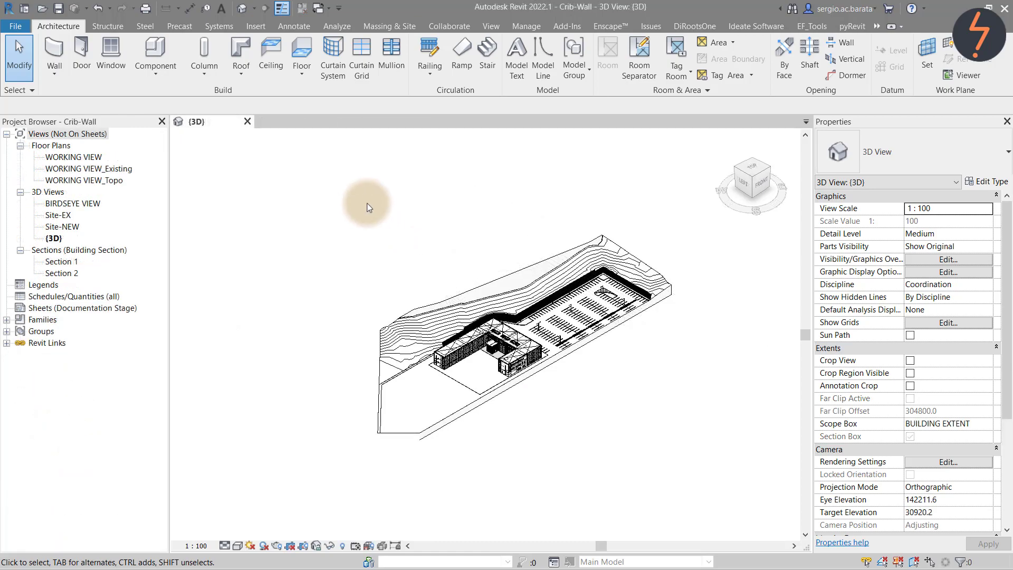
- Zoom into the crib wall corner region and select its CribWall-6.0m-Corner railing
right_click(508, 308)
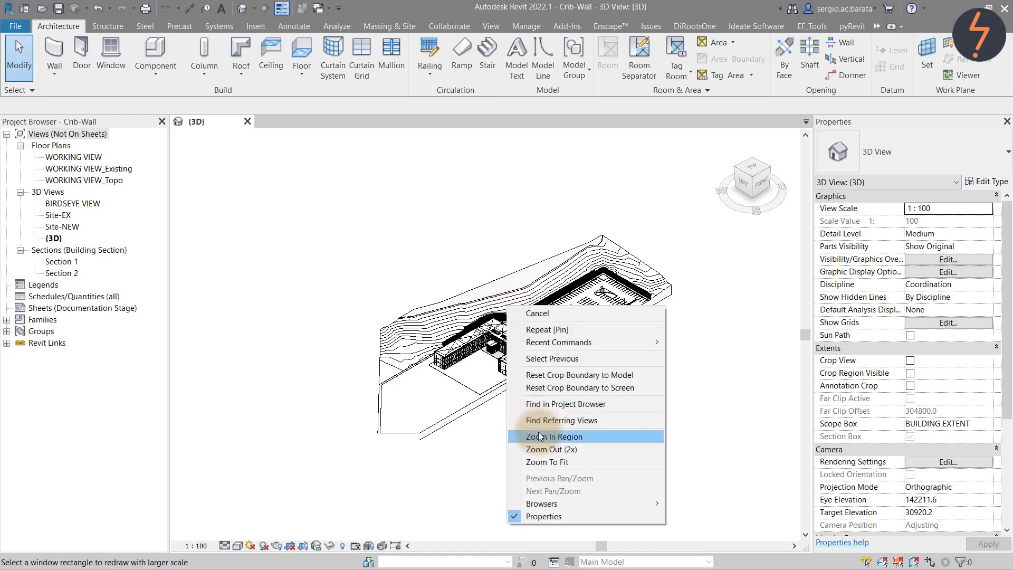
left_click(543, 369)
left_click_drag(496, 296, 544, 344)
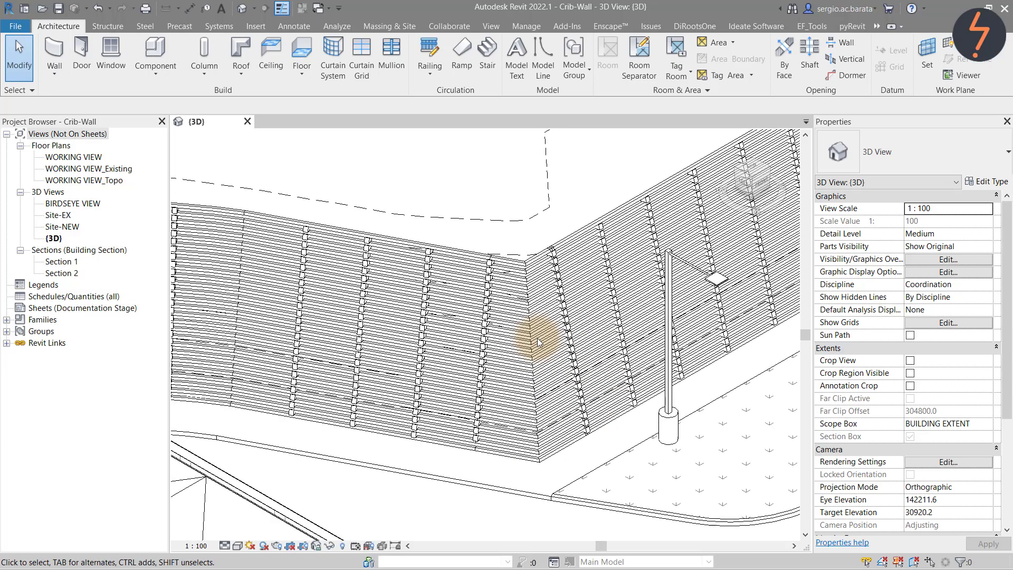
left_click(581, 441)
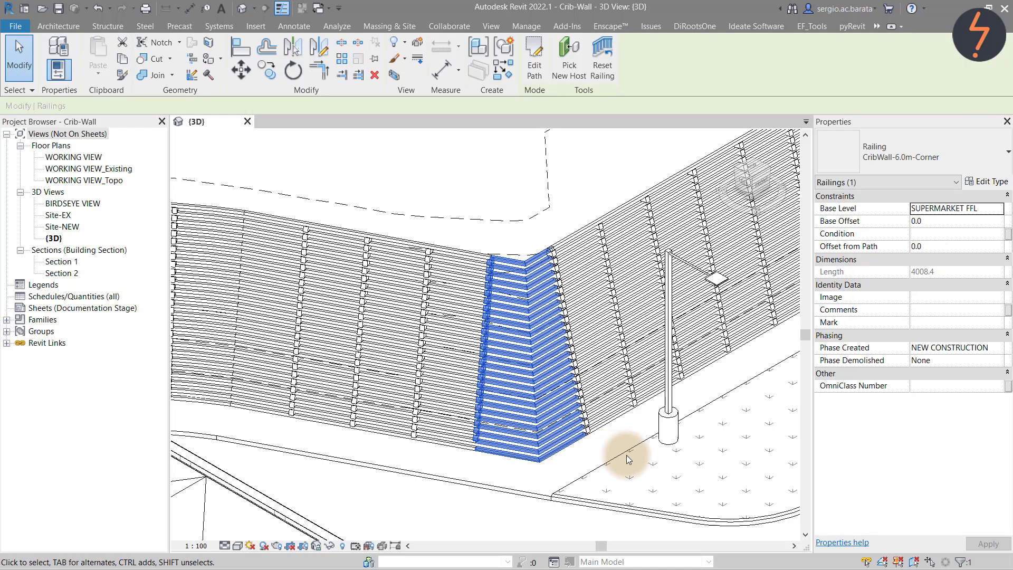
- Review the CribWall-6.0m-Corner baluster placement, then cancel both dialogs, leaving the type unchanged
left_click(980, 182)
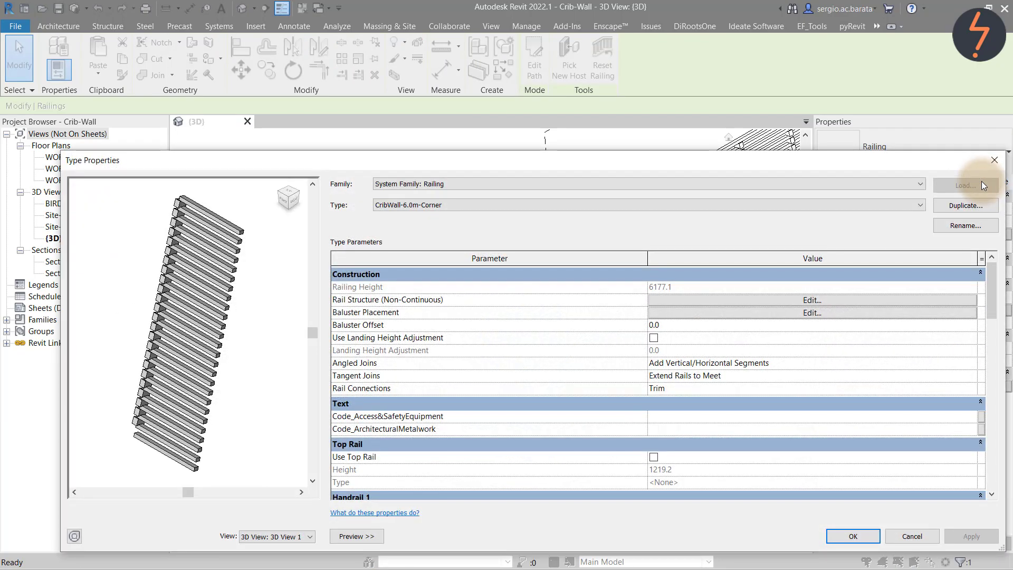
left_click(813, 313)
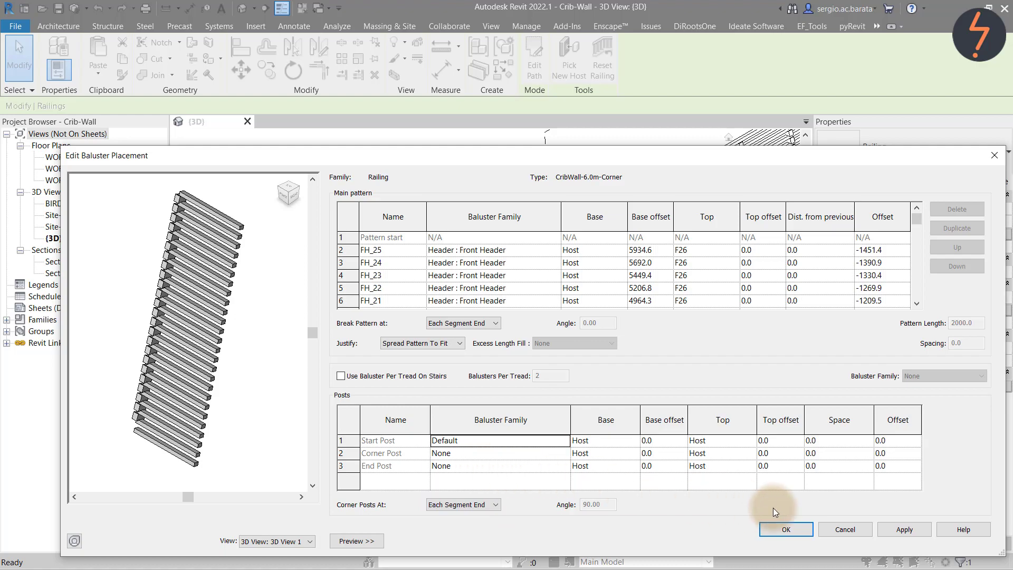
left_click(828, 526)
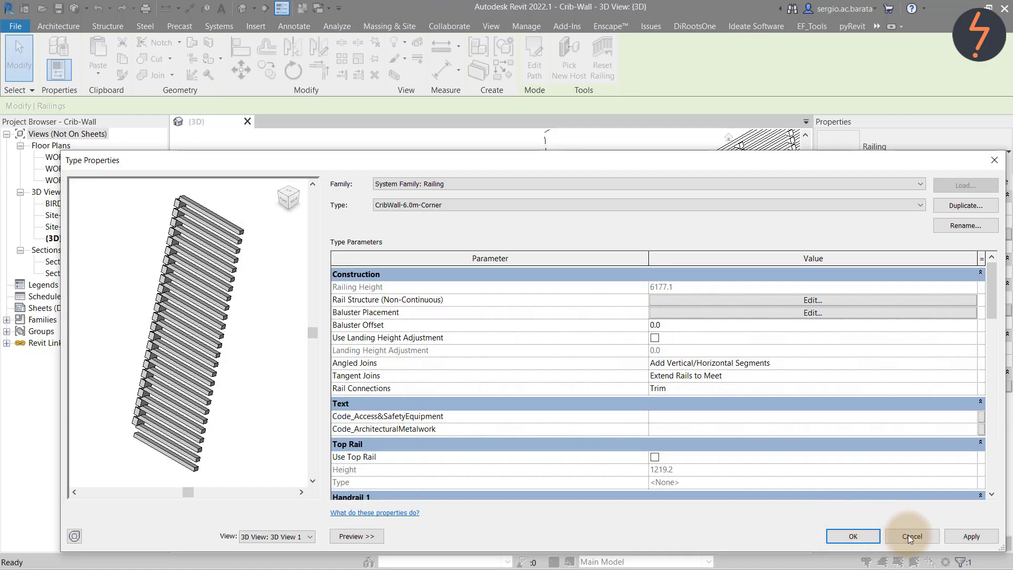
left_click(908, 534)
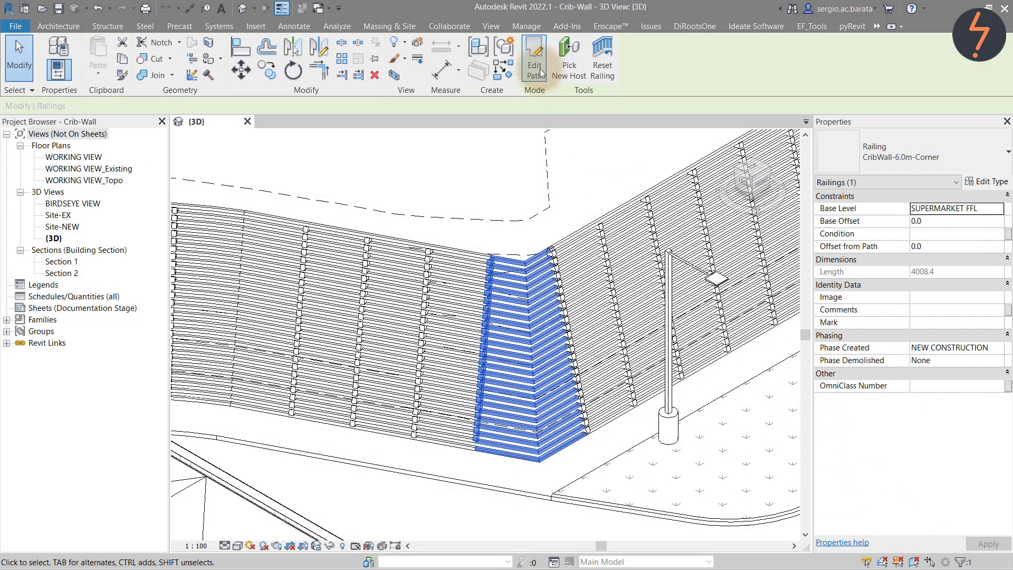
- Adjust the corner railing path's right segment to 2000.0 so the railing becomes 4000.0 long
left_click(538, 69)
left_click(564, 450)
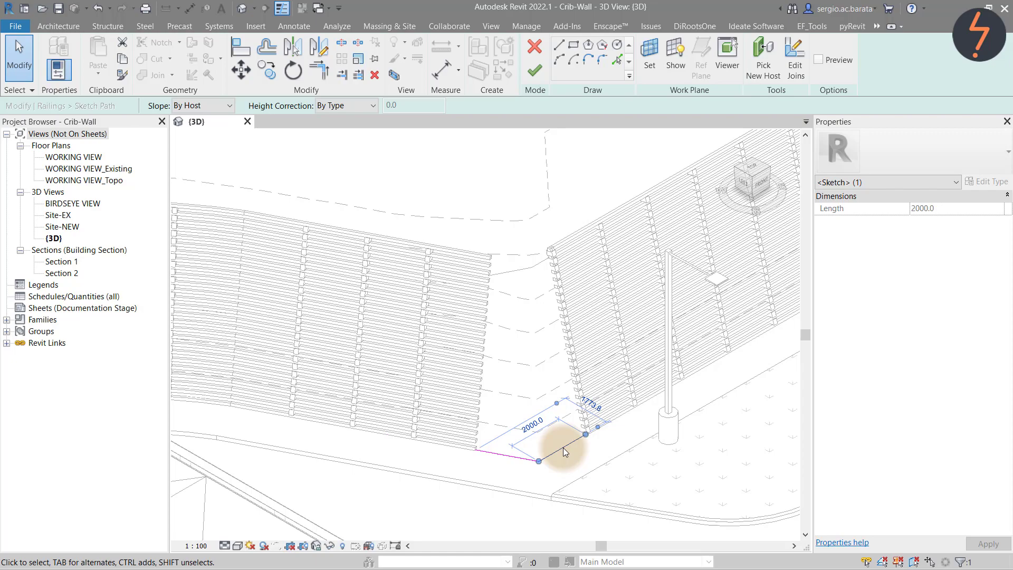
left_click(536, 72)
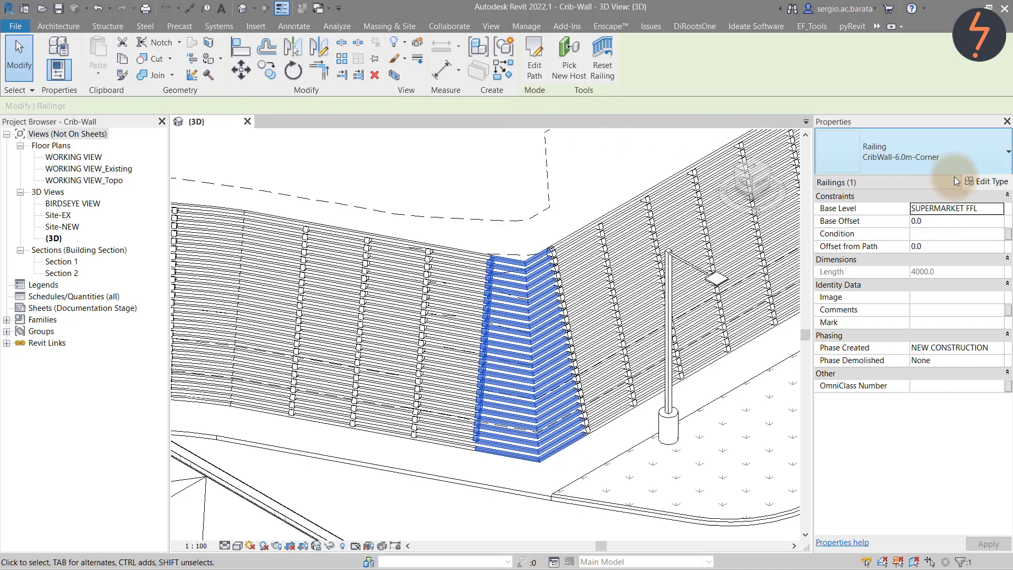
- Set Corner Posts At to Never in the CribWall-6.0m-Corner baluster placement and deselect the railing
left_click(978, 182)
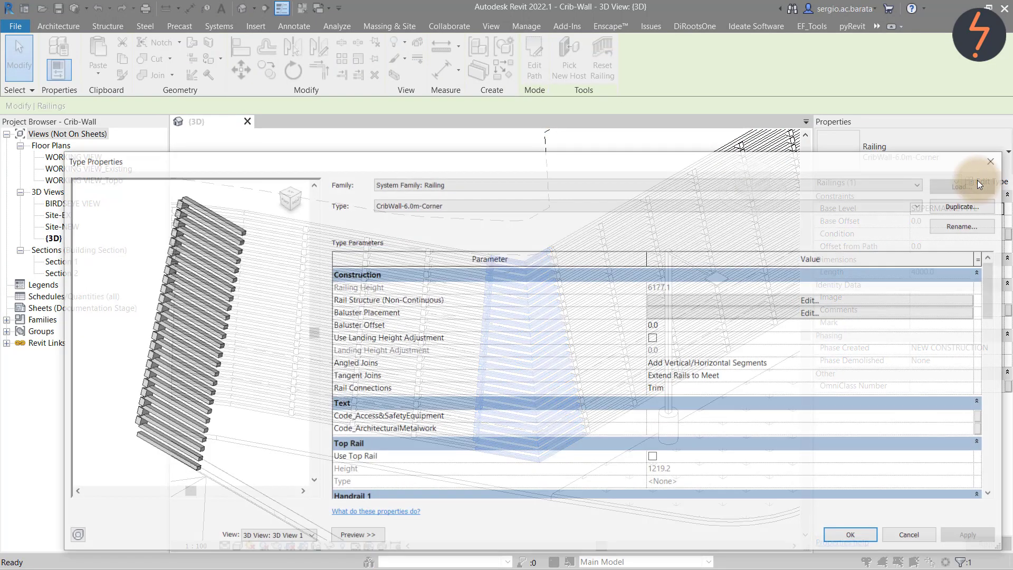
left_click(825, 312)
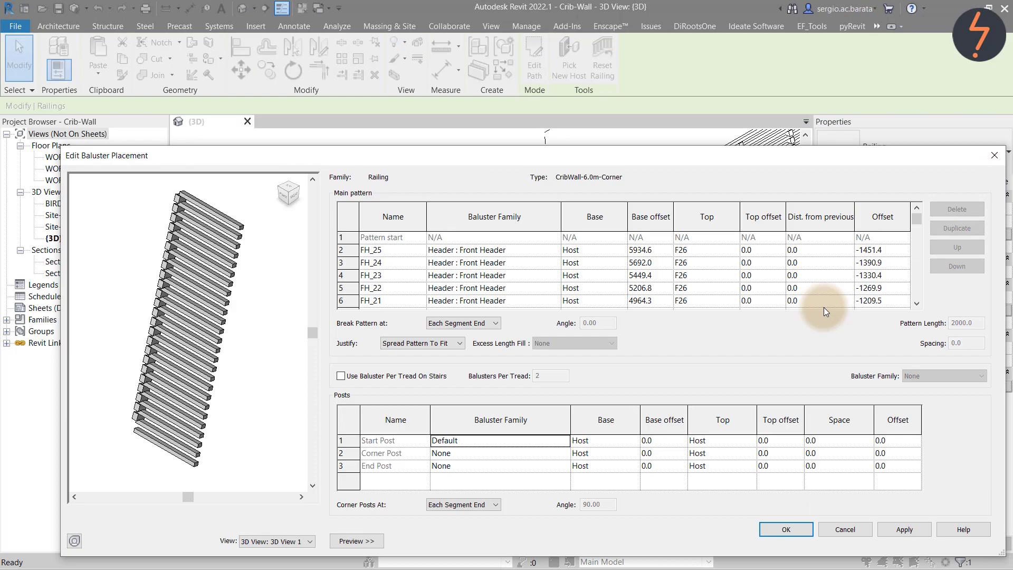
left_click(496, 506)
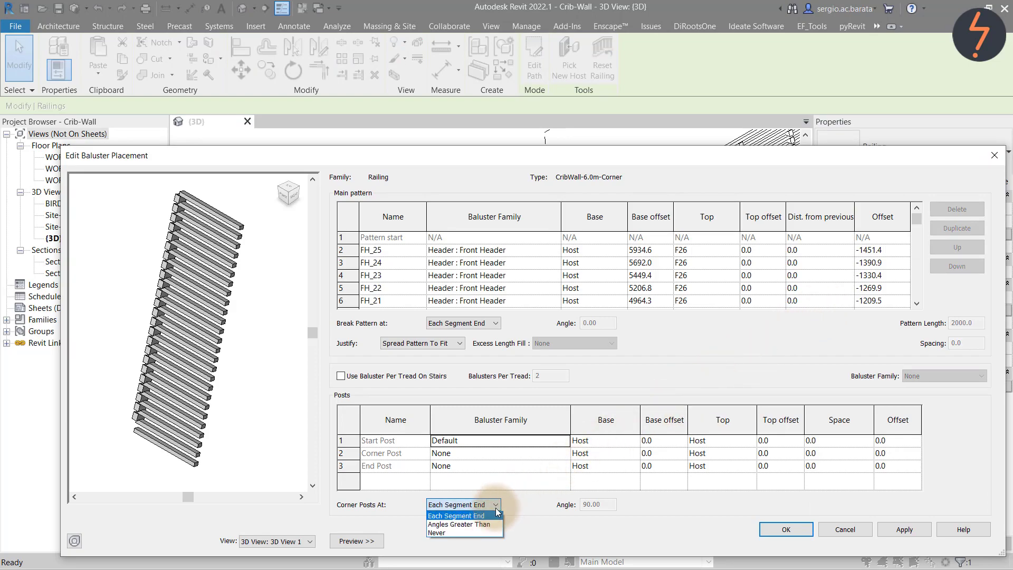
left_click(493, 531)
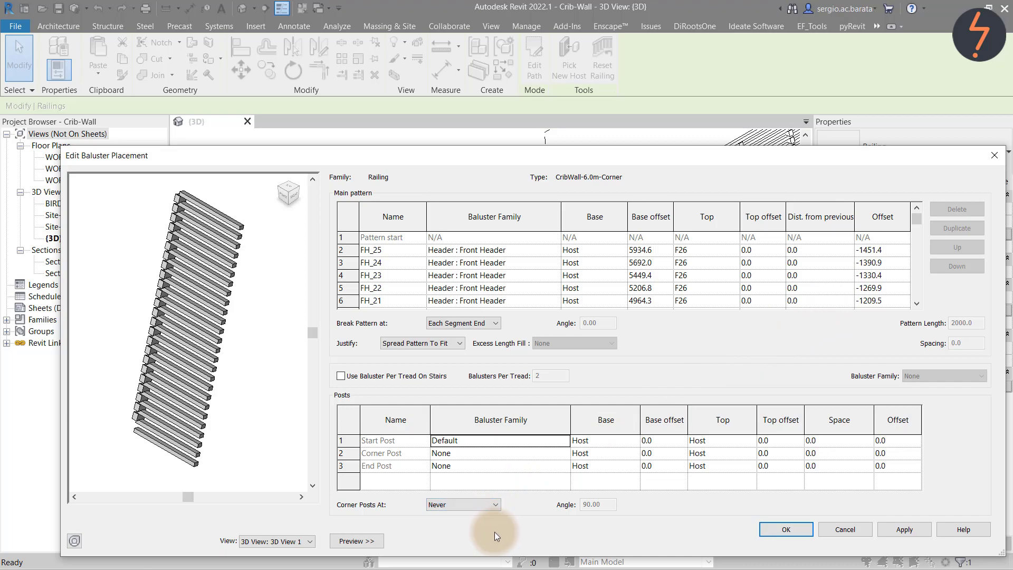
left_click(903, 529)
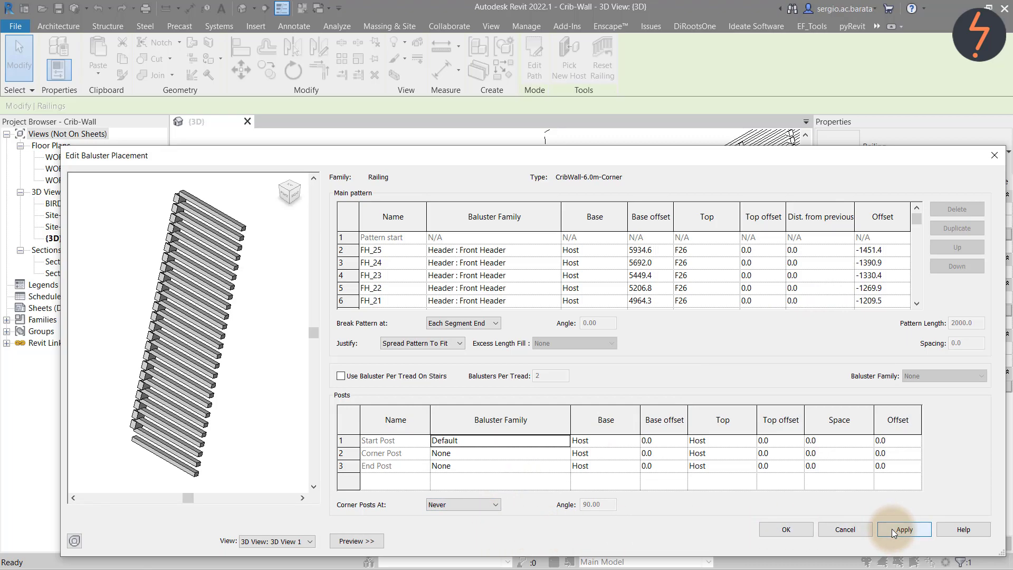
left_click(798, 528)
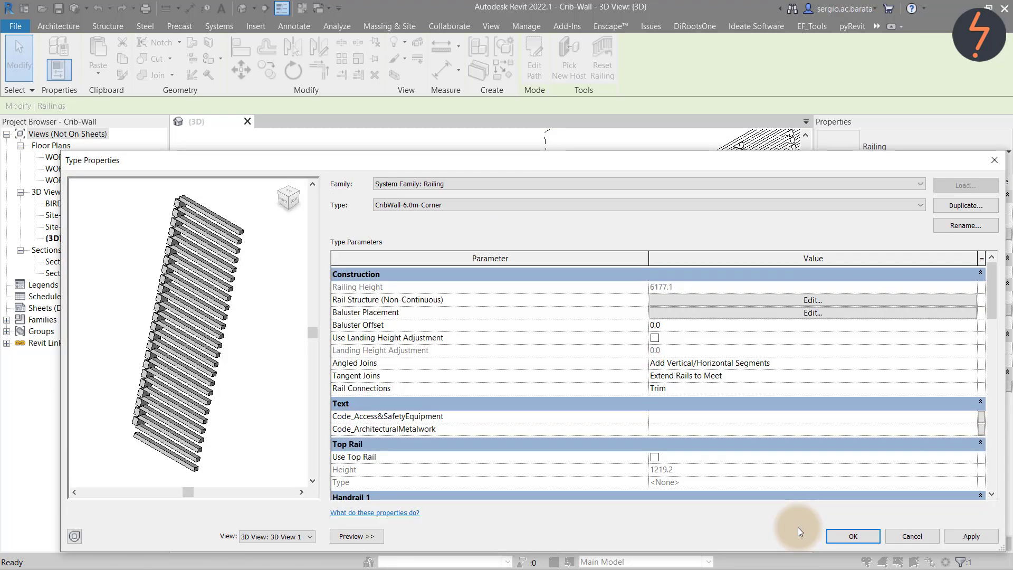
left_click(873, 536)
key("Escape")
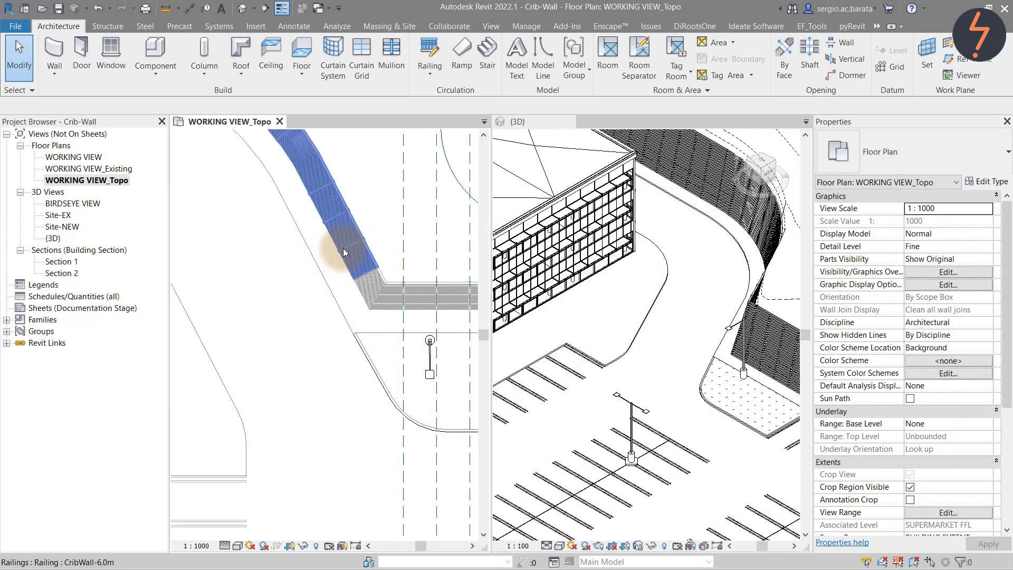
left_click(343, 248)
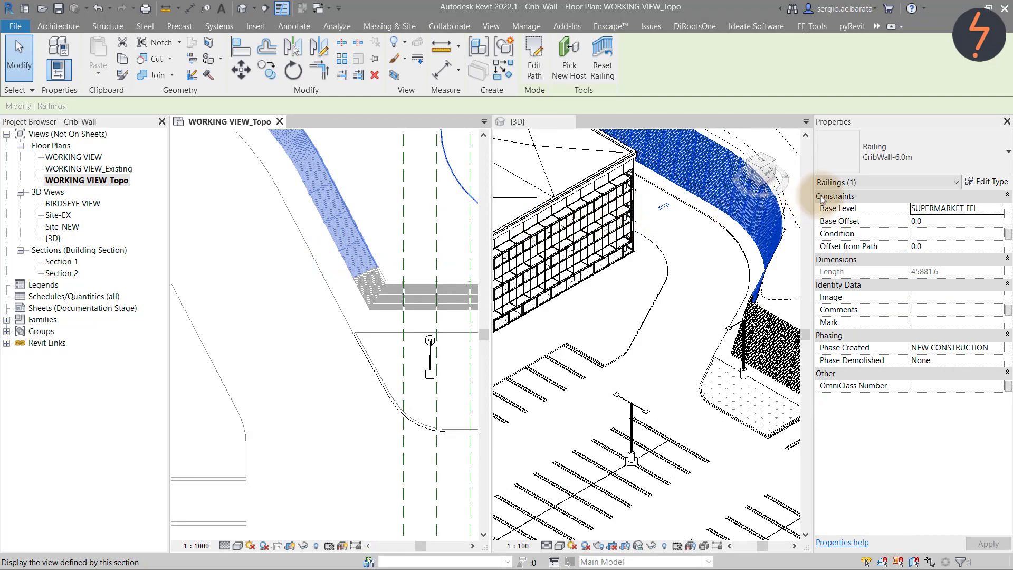
left_click(974, 181)
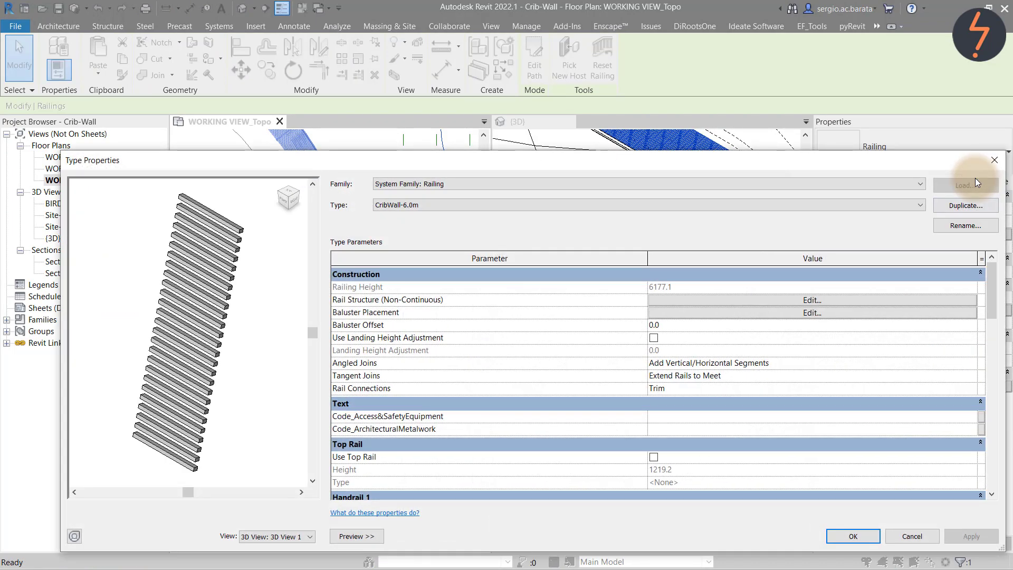
left_click(816, 311)
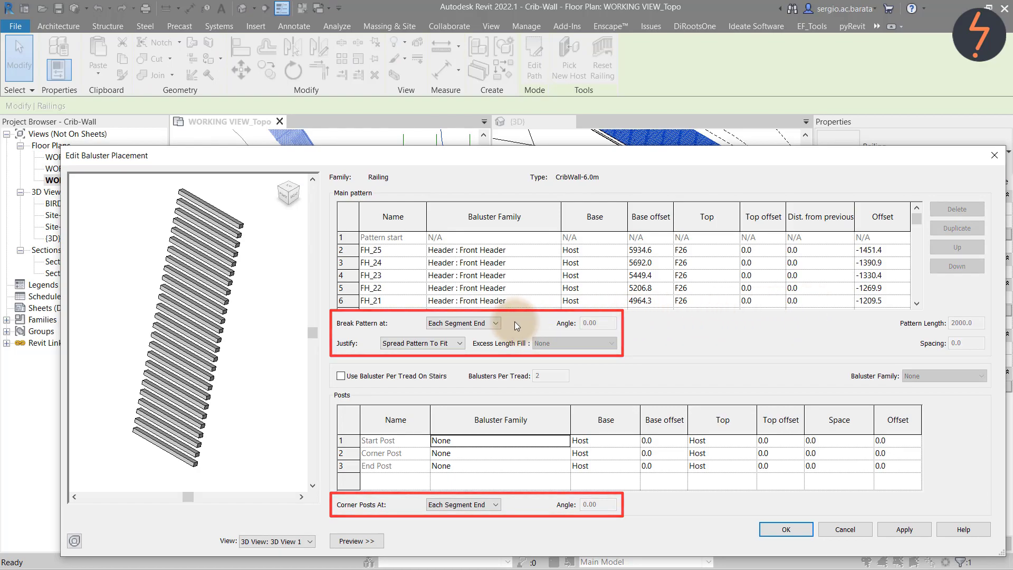
left_click(857, 529)
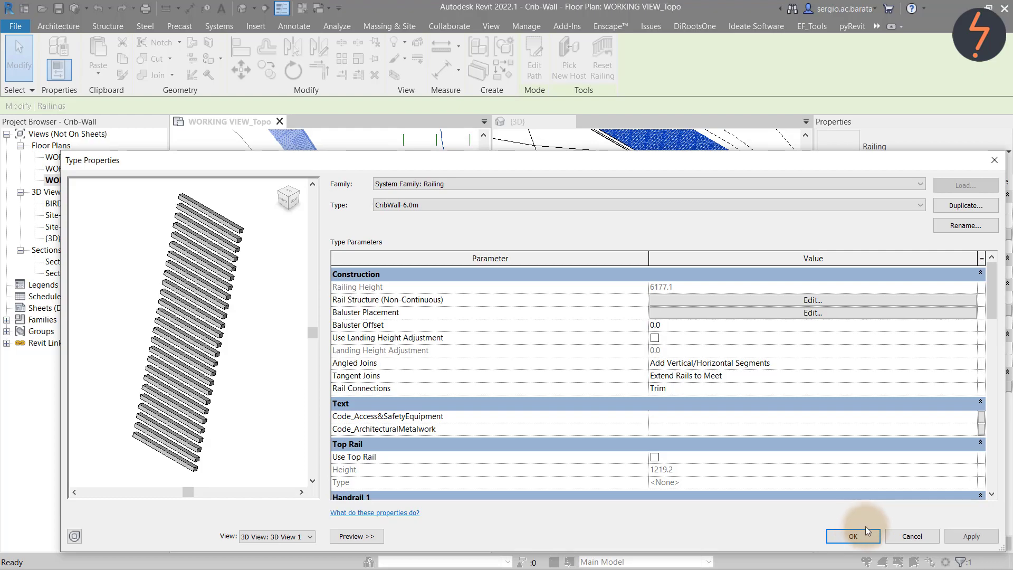
left_click(920, 540)
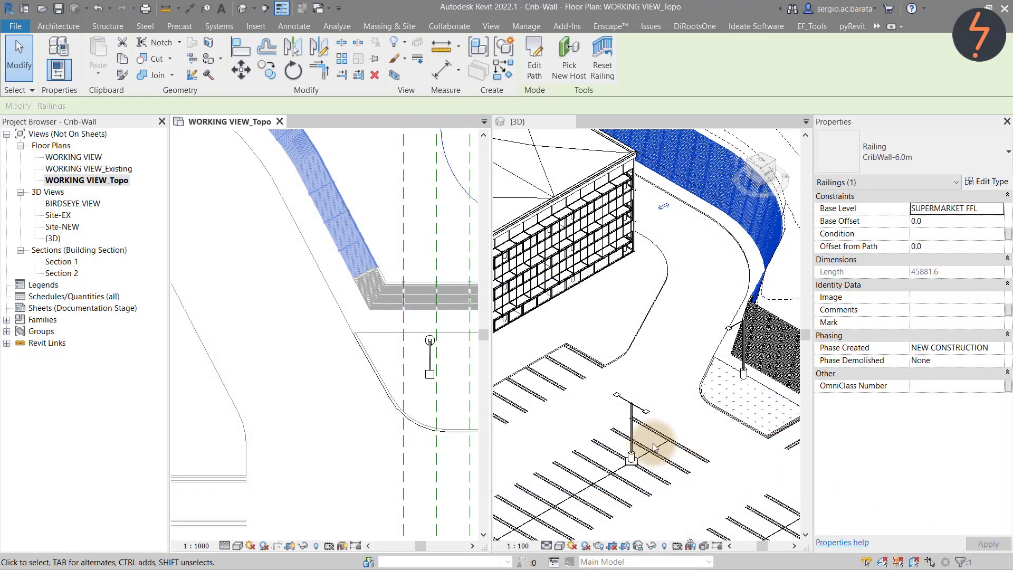
- Create Similar (CS) a CribWall-6.0m railing sketching a 5000 segment, a short horizontal and 3000 diagonal
key("c")
key("s")
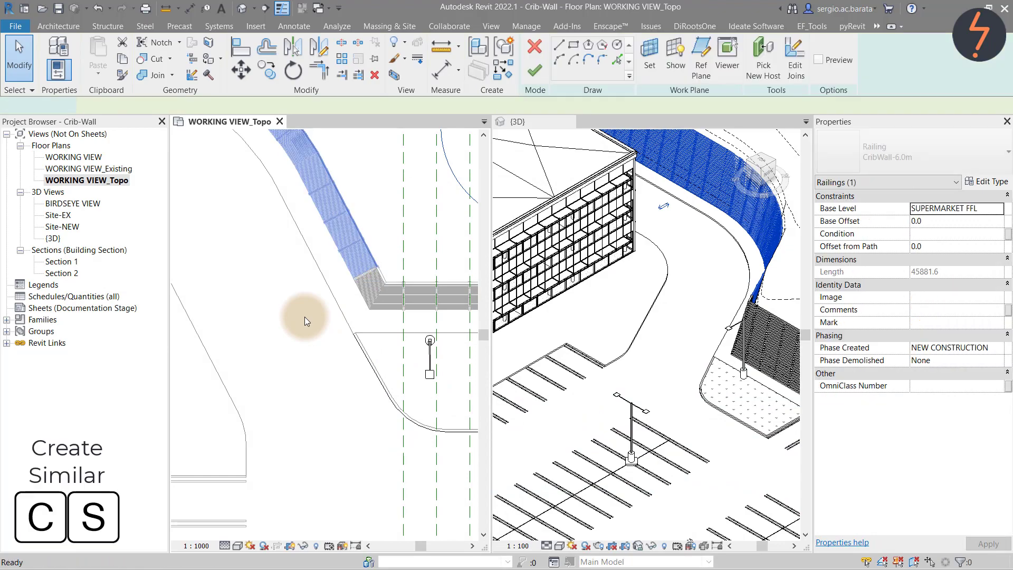
left_click(402, 430)
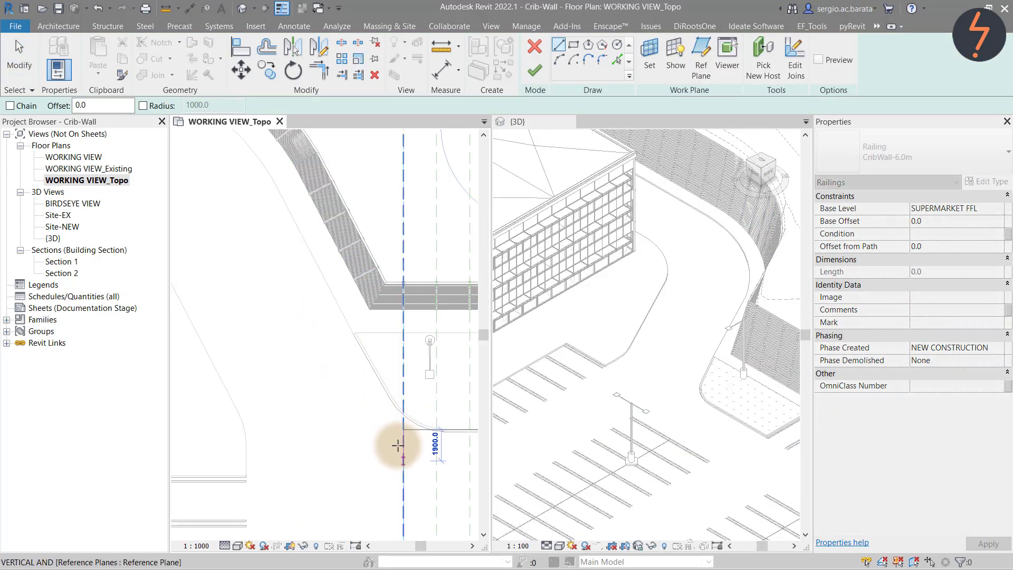
type("50")
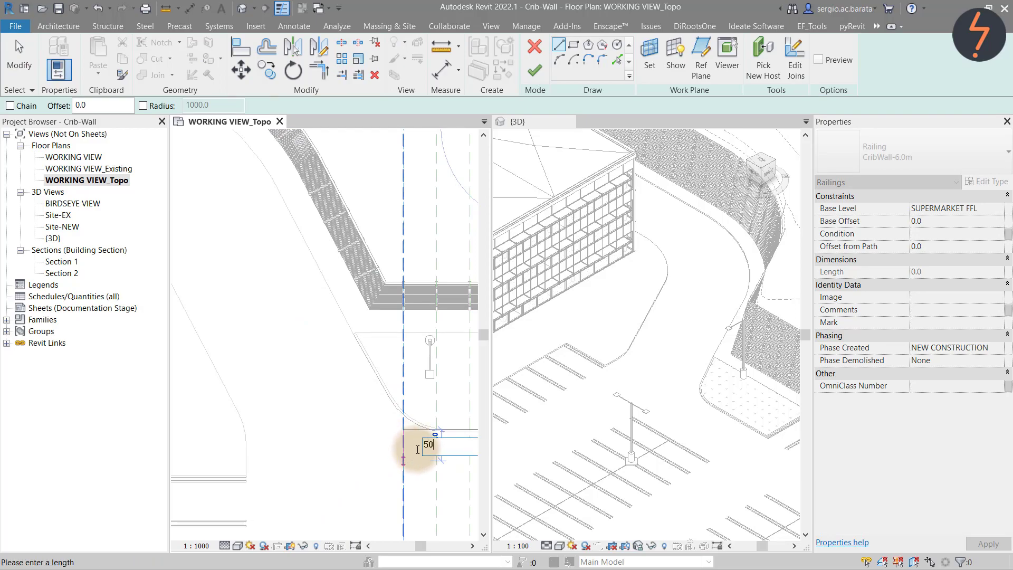
type("00")
key("Return")
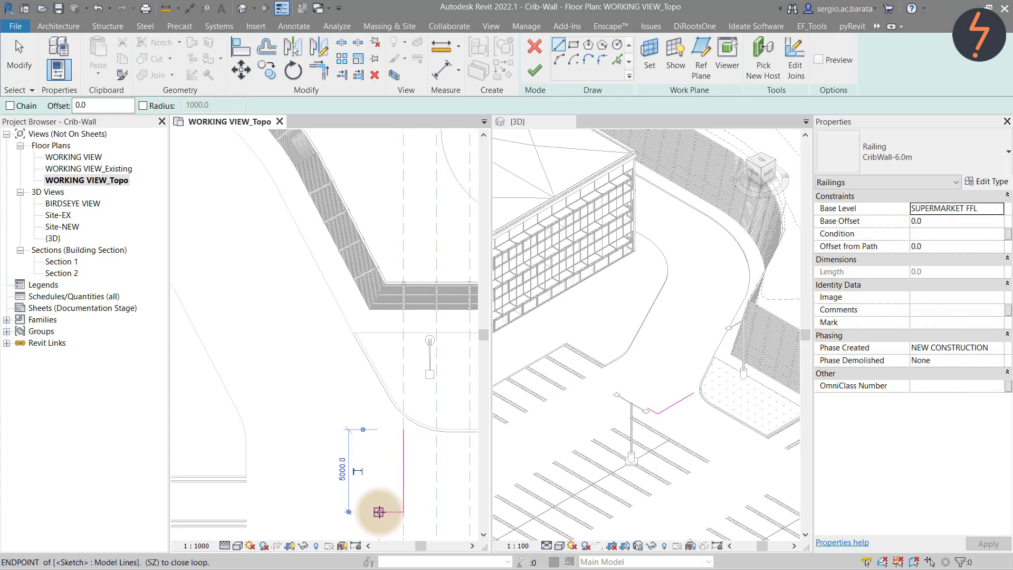
left_click(380, 512)
type("3000")
key("Return")
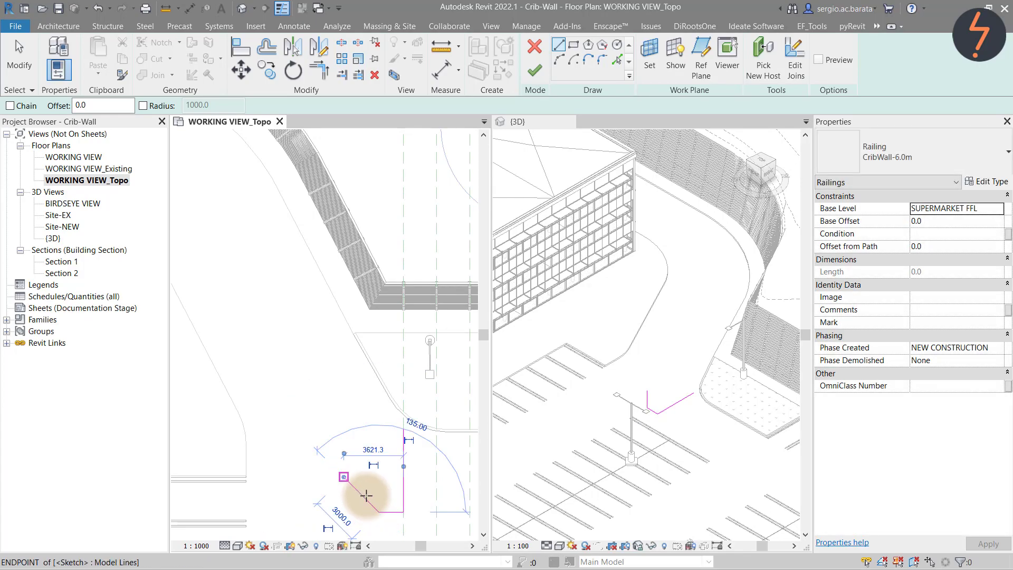
- Finish the 9500.0-long railing path and centre the new railing in the plan
key("Escape")
left_click(534, 71)
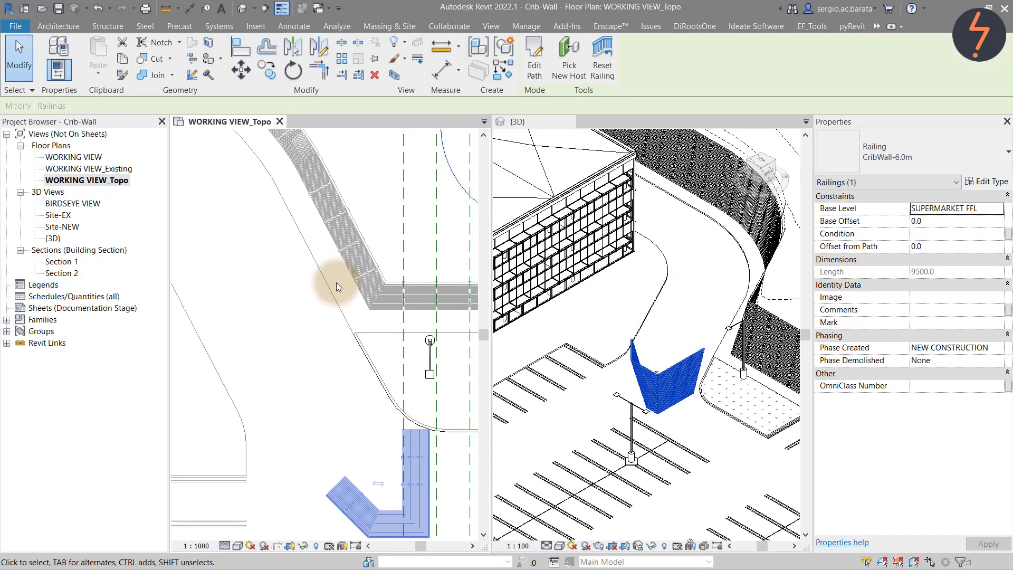
left_click(344, 451)
middle_click_drag(344, 451, 276, 267)
- Select the new CribWall-6.0m railing in the WORKING VIEW_Topo plan and edit its path sketch
left_click(680, 381)
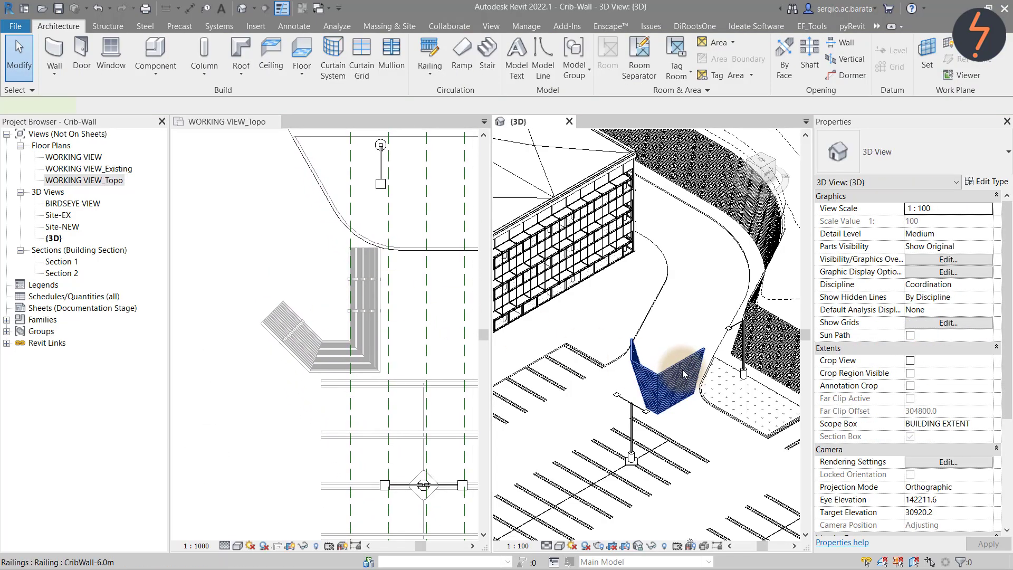
scroll(645, 476, "up", 4)
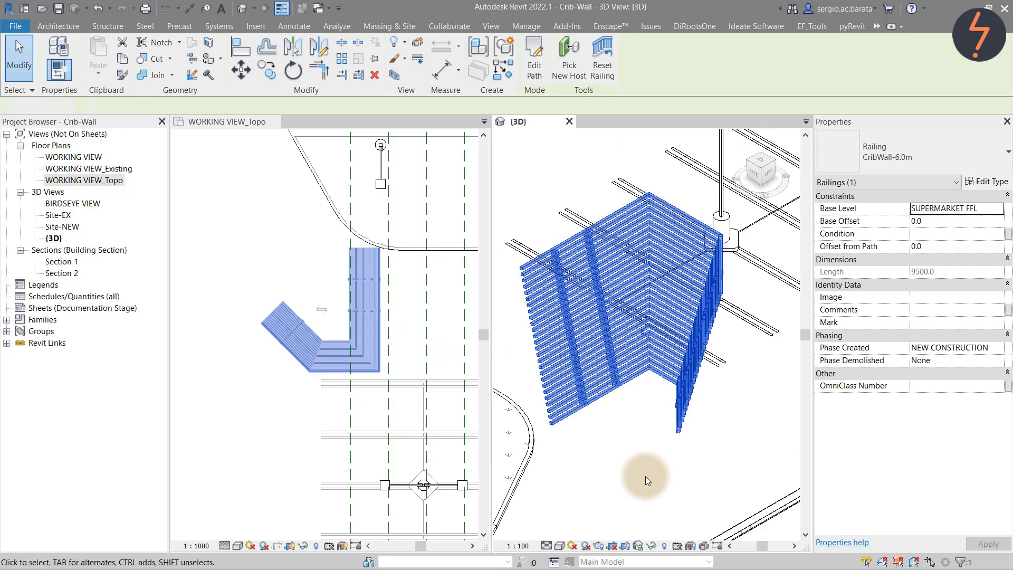
left_click(645, 476)
left_click(387, 386)
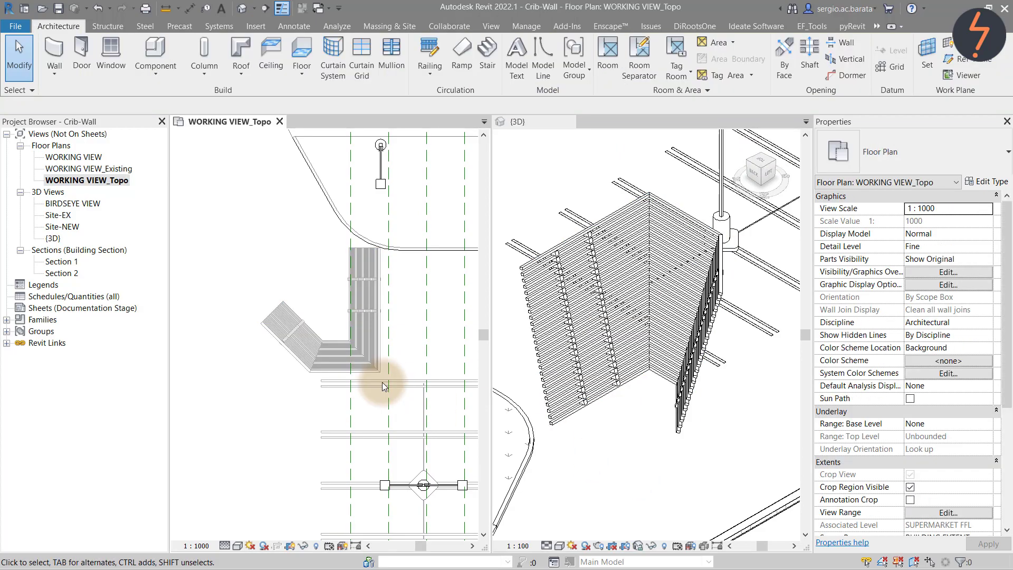
left_click(334, 366)
left_click(534, 64)
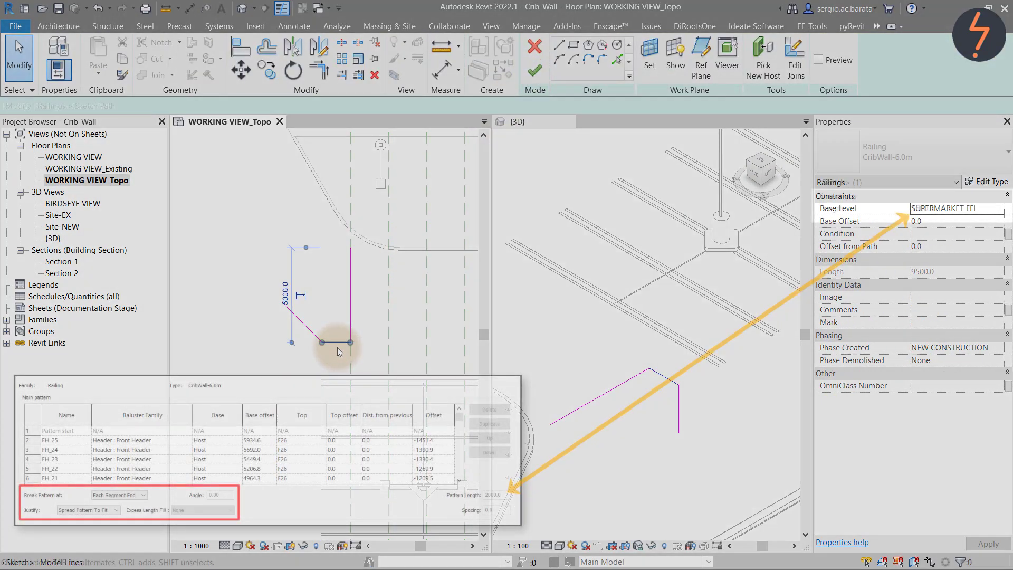